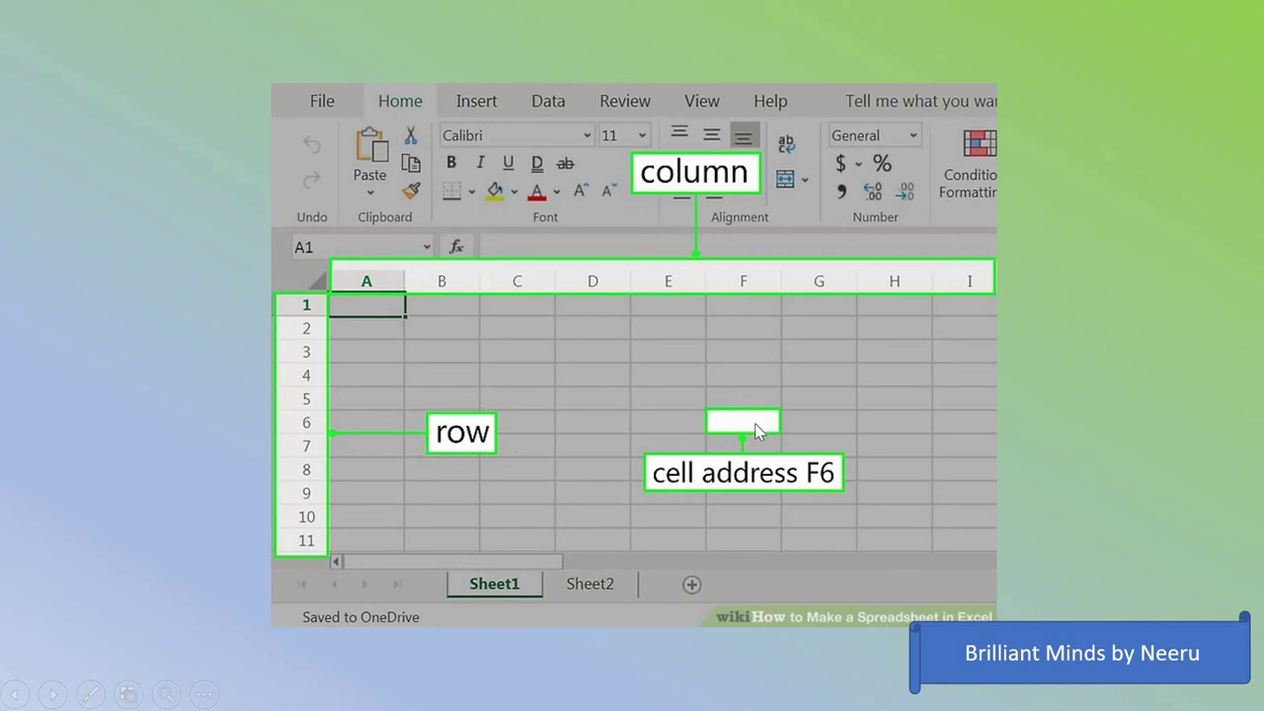
{"action": "left_click", "coordinate": [856, 391]}
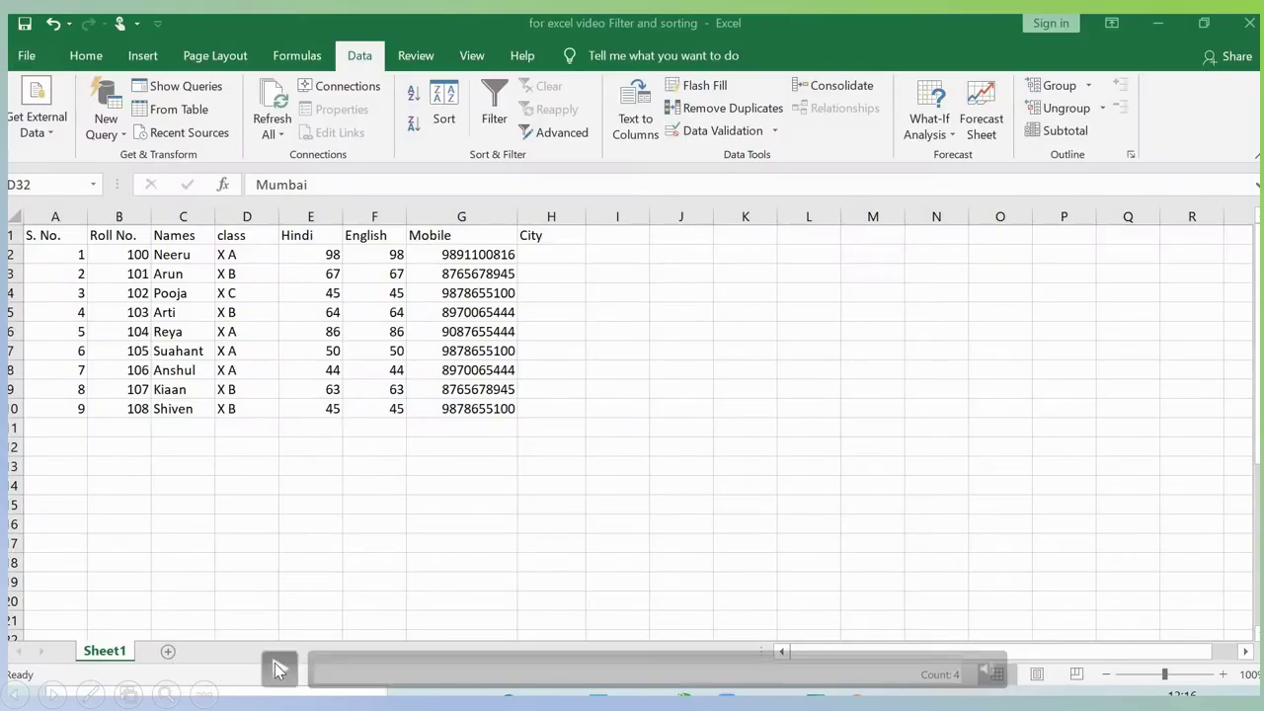
{"action": "left_click", "coordinate": [278, 669]}
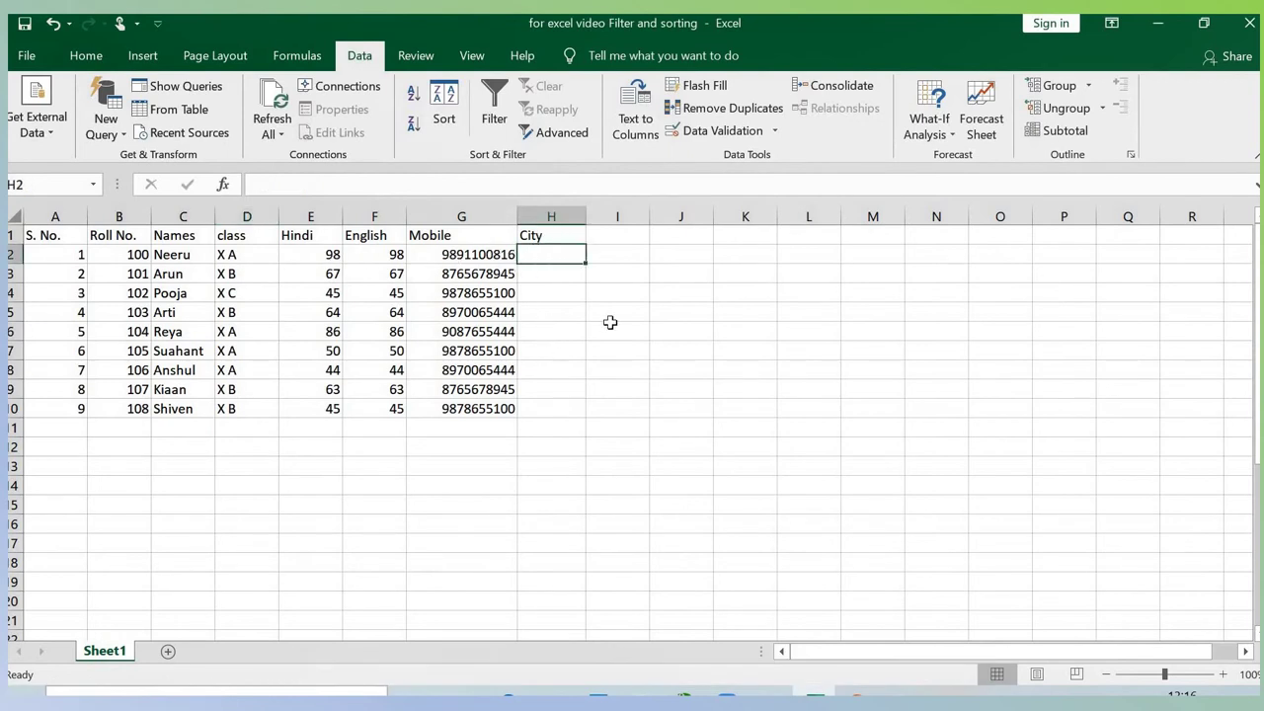
Copy the city list Mumbai, Delhi, Kolkata, Chennai from D32:D35 and paste it into the cells starting at K4.
{"action": "right_click", "coordinate": [685, 273]}
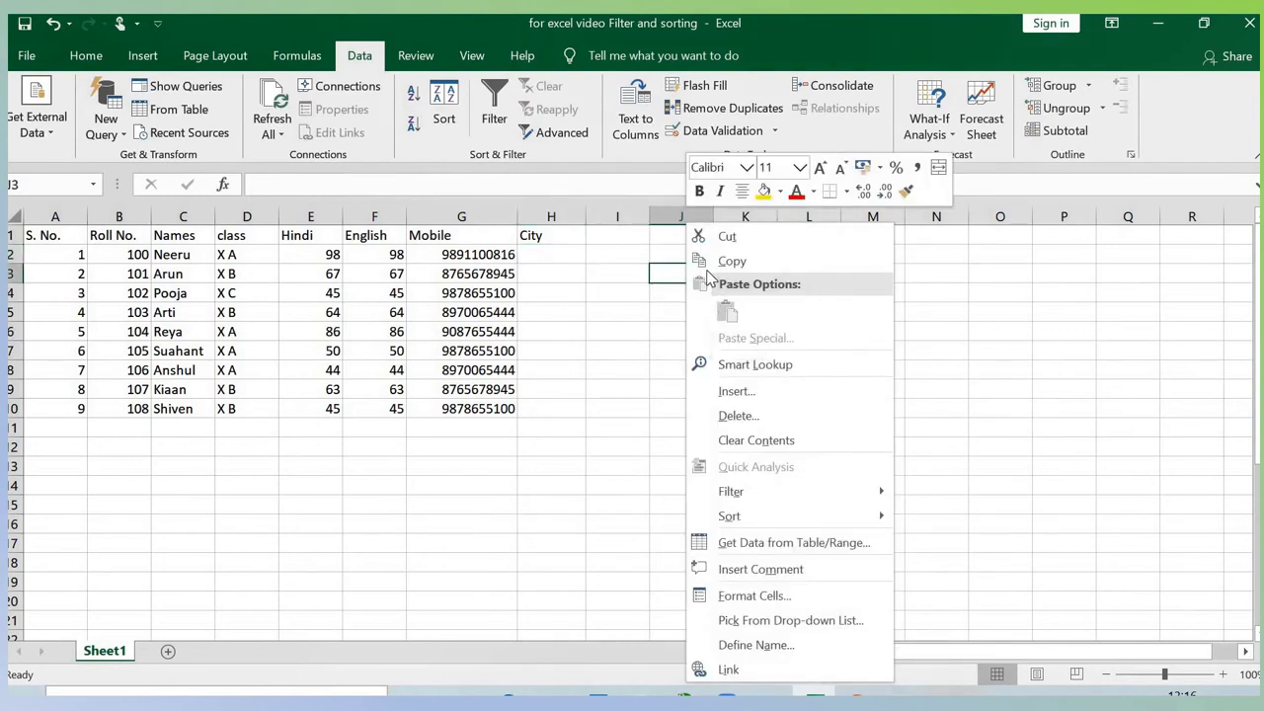
{"action": "scroll", "coordinate": [446, 459], "scroll_direction": "down", "scroll_amount": 5}
{"action": "scroll", "coordinate": [248, 296], "scroll_direction": "down", "scroll_amount": 6}
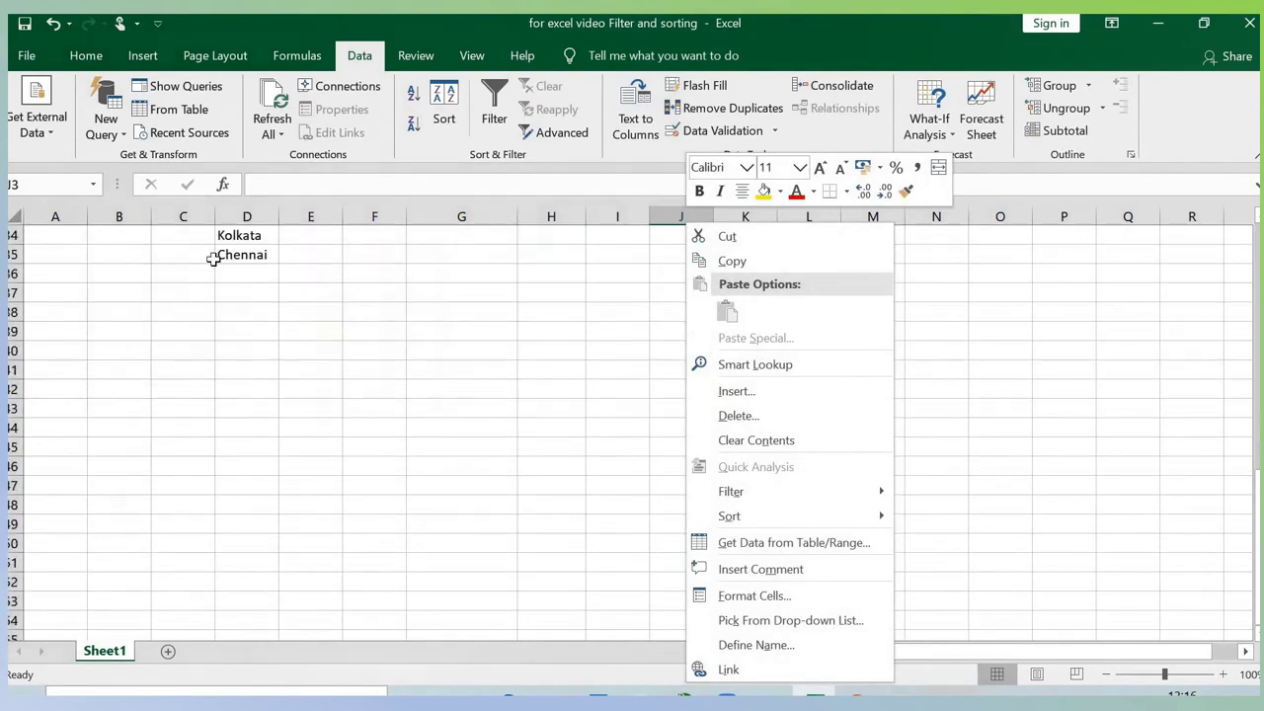
{"action": "scroll", "coordinate": [257, 398], "scroll_direction": "up", "scroll_amount": 4}
{"action": "left_click_drag", "start_coordinate": [243, 423], "coordinate": [259, 486]}
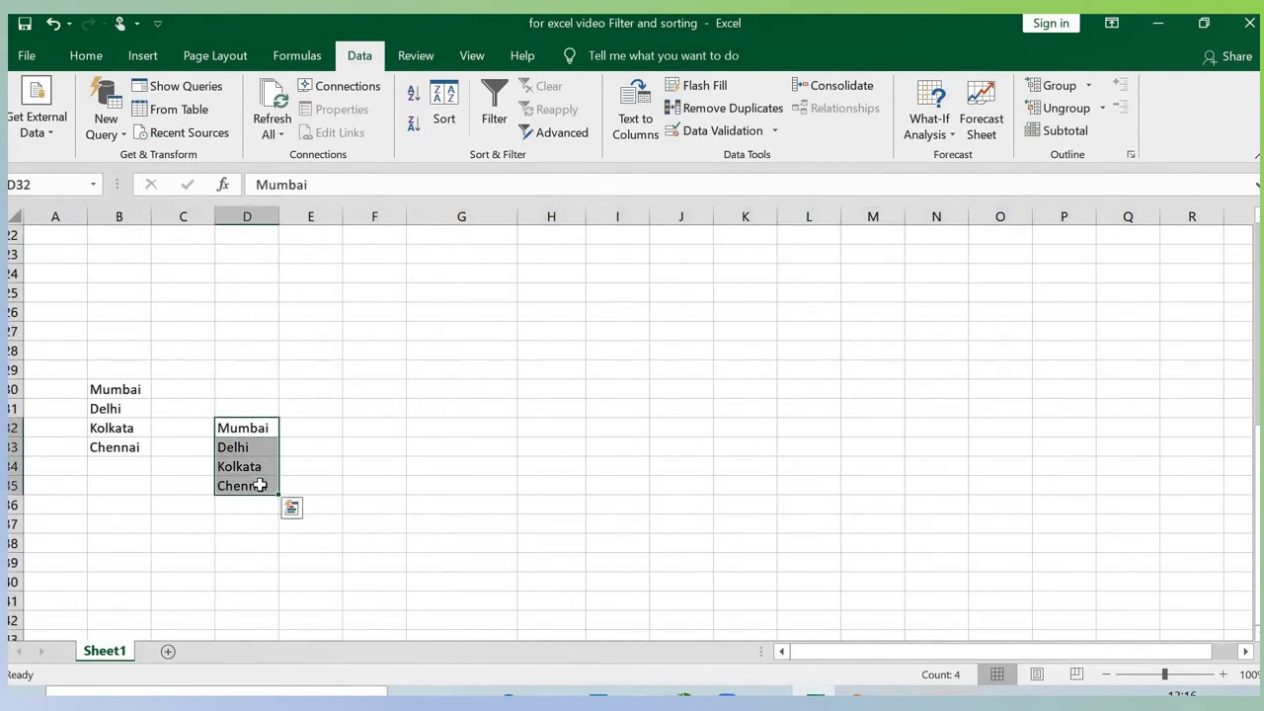
{"action": "key", "text": "ctrl+c"}
{"action": "scroll", "coordinate": [519, 324], "scroll_direction": "up", "scroll_amount": 6}
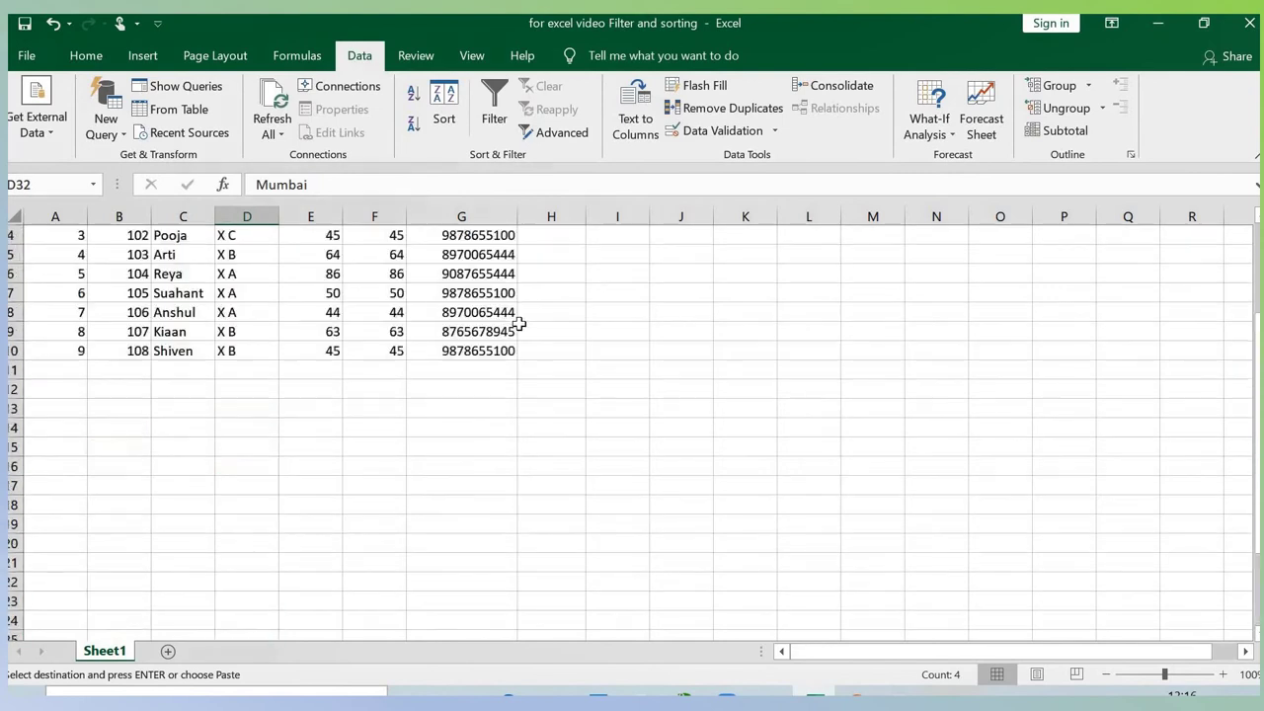
{"action": "scroll", "coordinate": [518, 324], "scroll_direction": "up", "scroll_amount": 1}
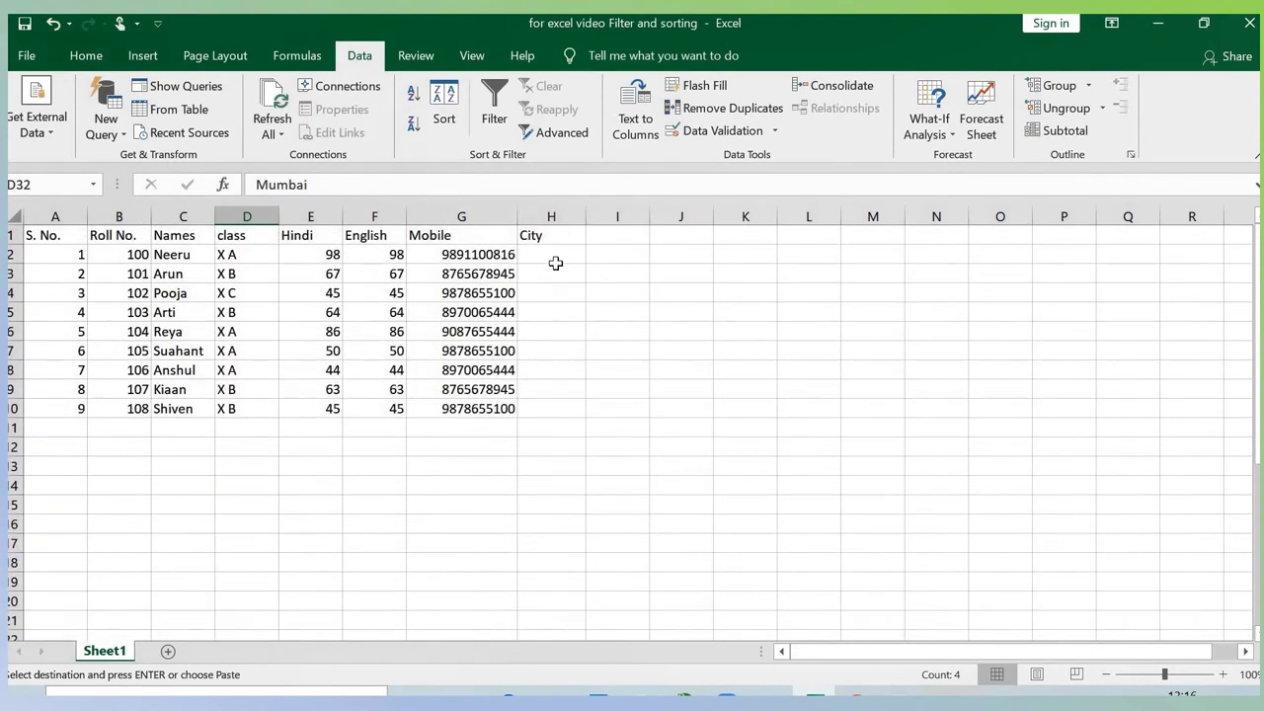
{"action": "right_click", "coordinate": [734, 300]}
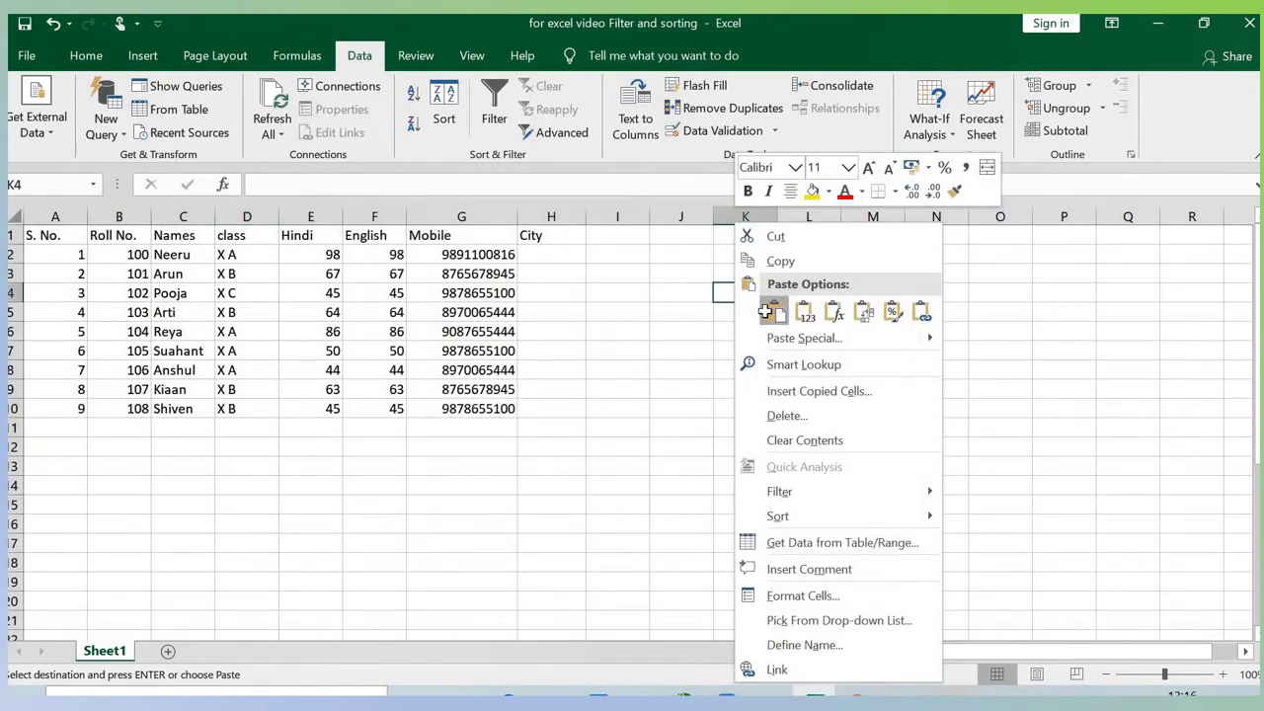
{"action": "left_click", "coordinate": [762, 314]}
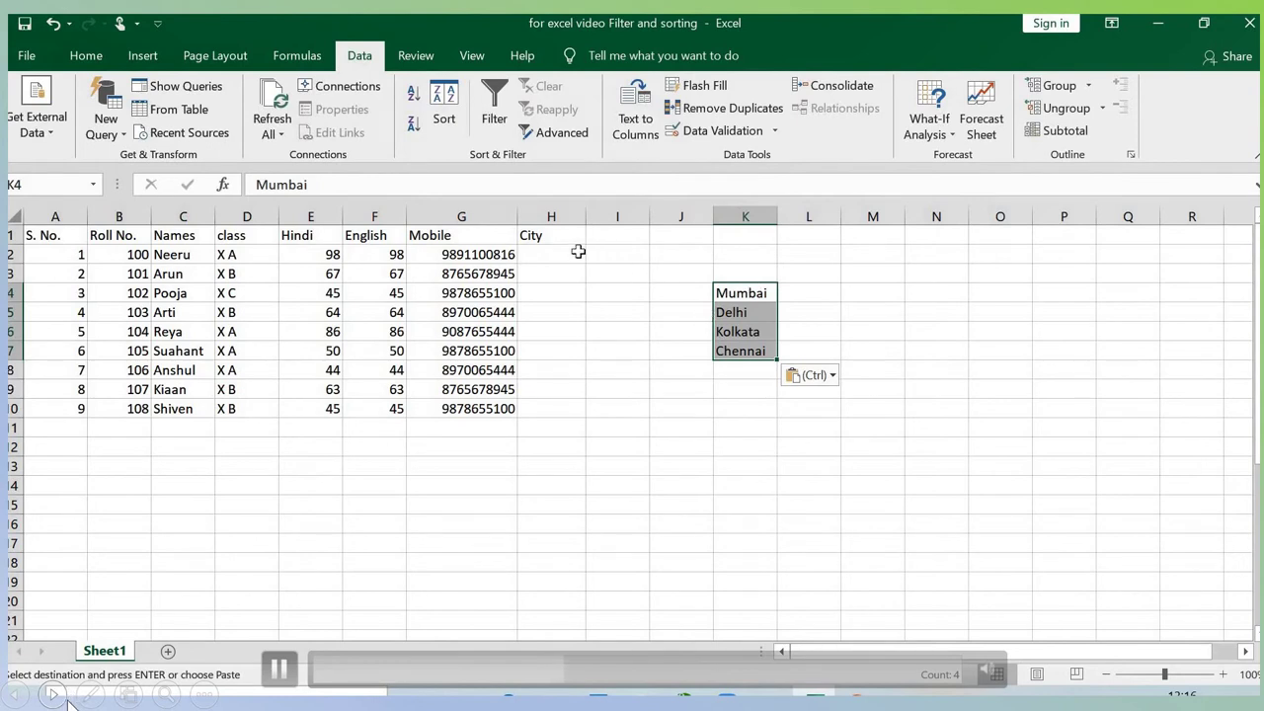
Apply data validation to the City column H1:H10, allowing a List with source =$K$4:$K$7.
{"action": "left_click_drag", "start_coordinate": [545, 235], "coordinate": [532, 406]}
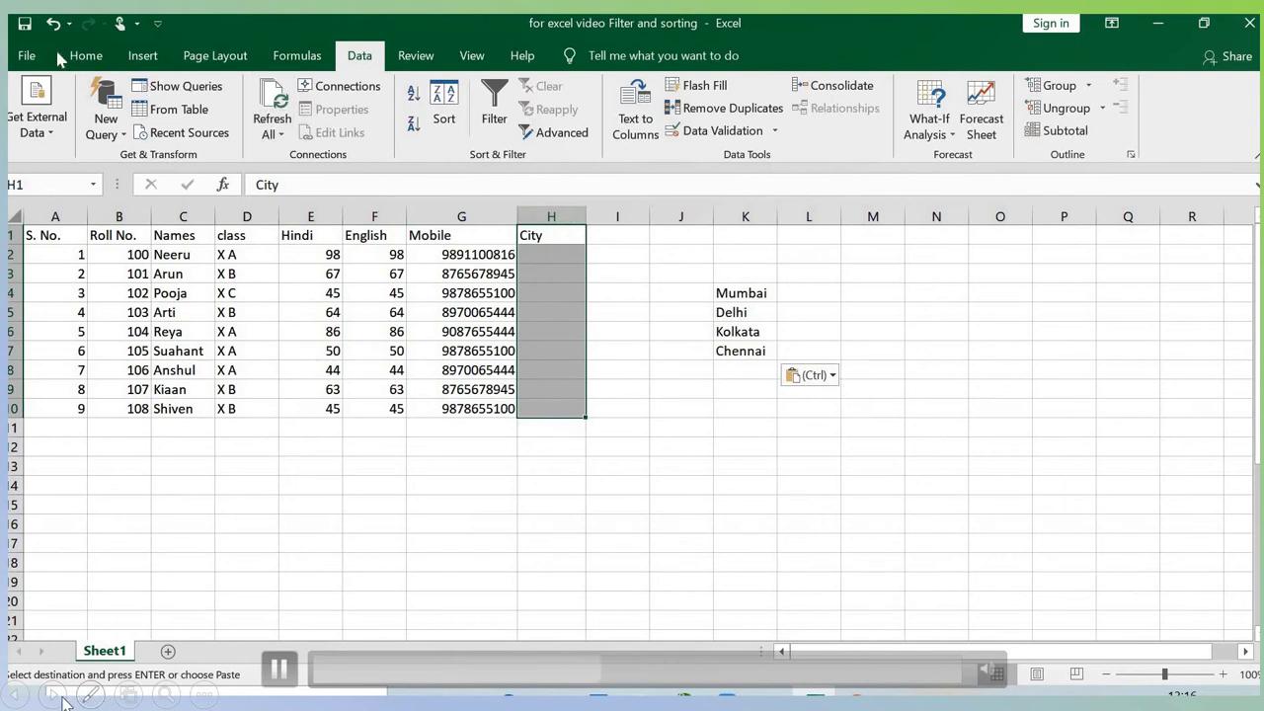
{"action": "left_click", "coordinate": [297, 56]}
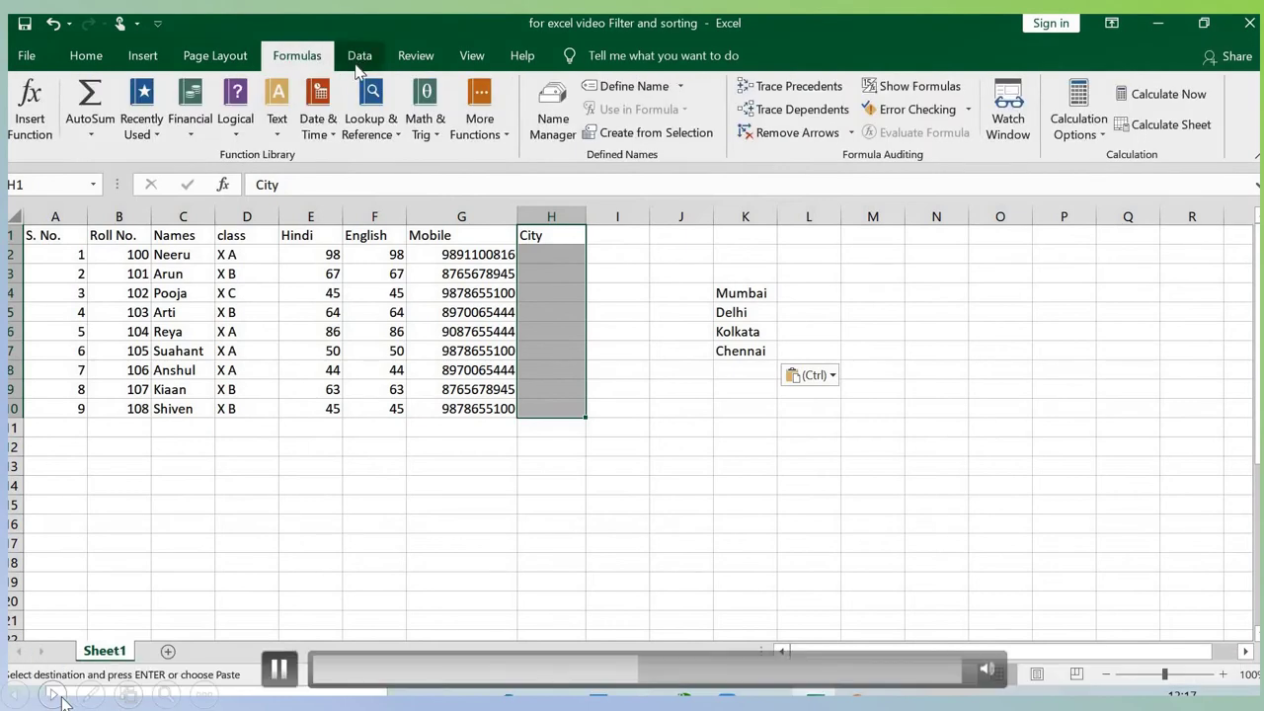
{"action": "left_click", "coordinate": [357, 61]}
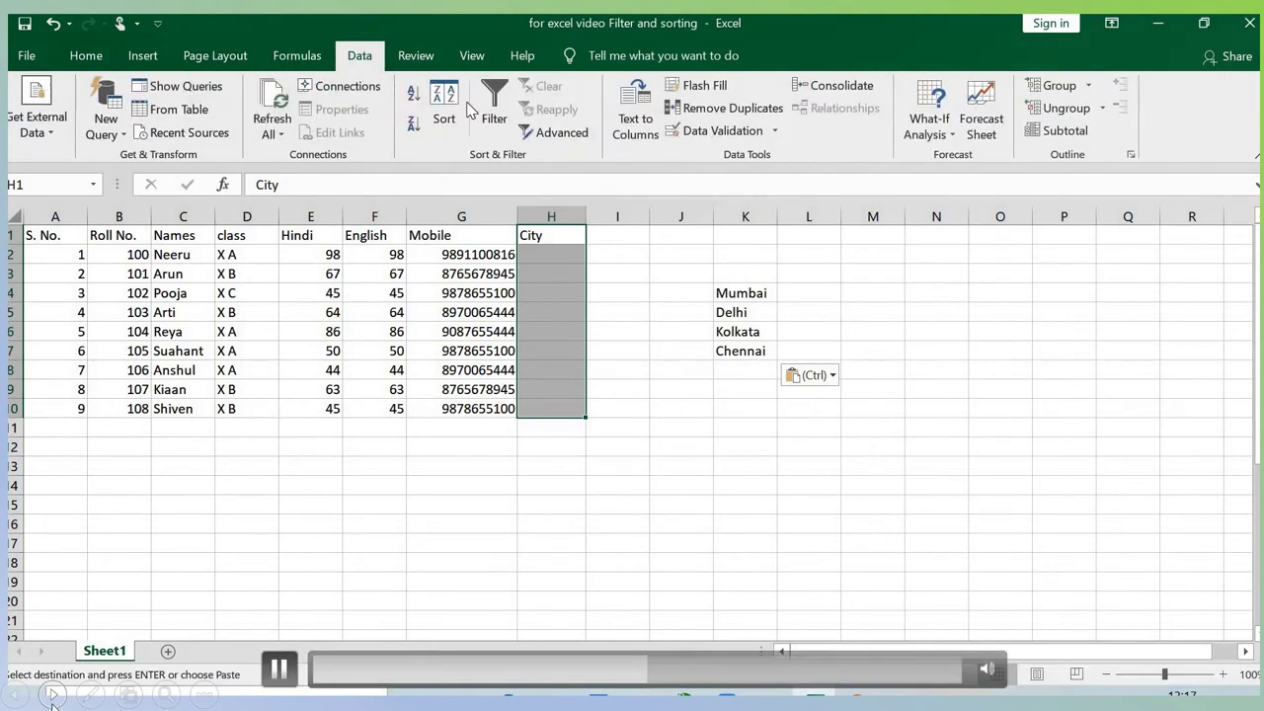
{"action": "left_click", "coordinate": [722, 133]}
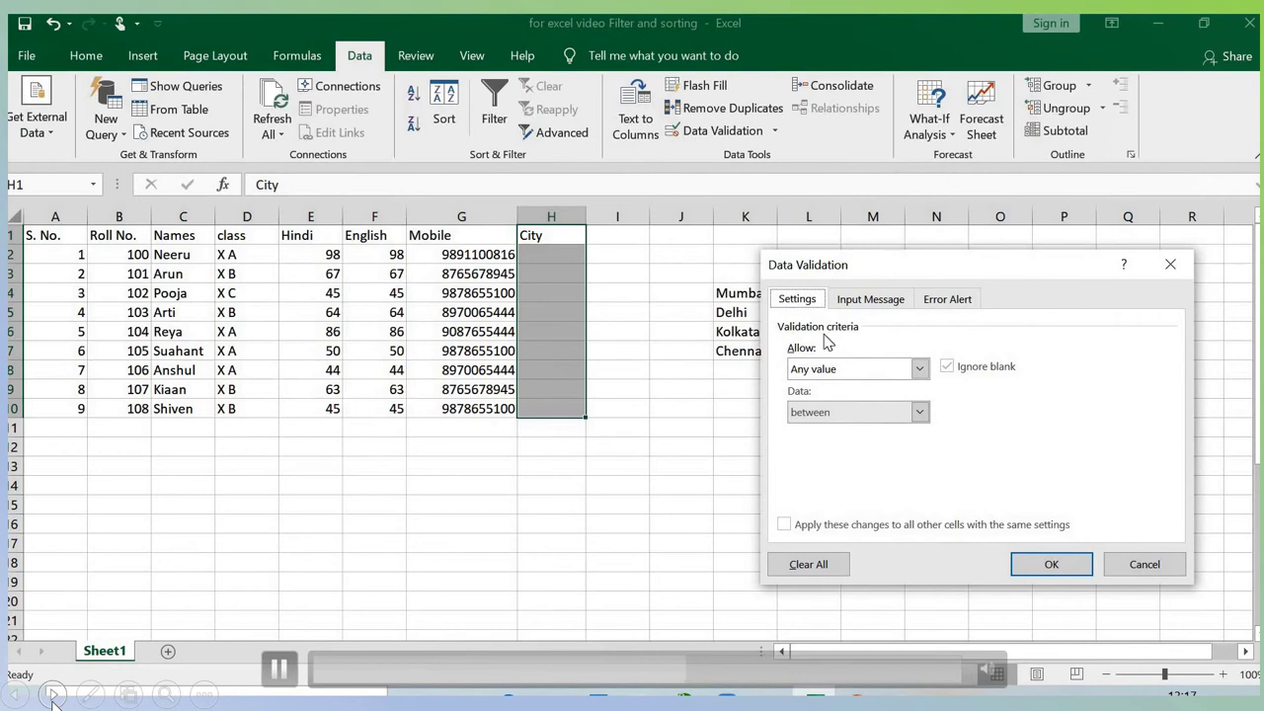
{"action": "left_click", "coordinate": [919, 370]}
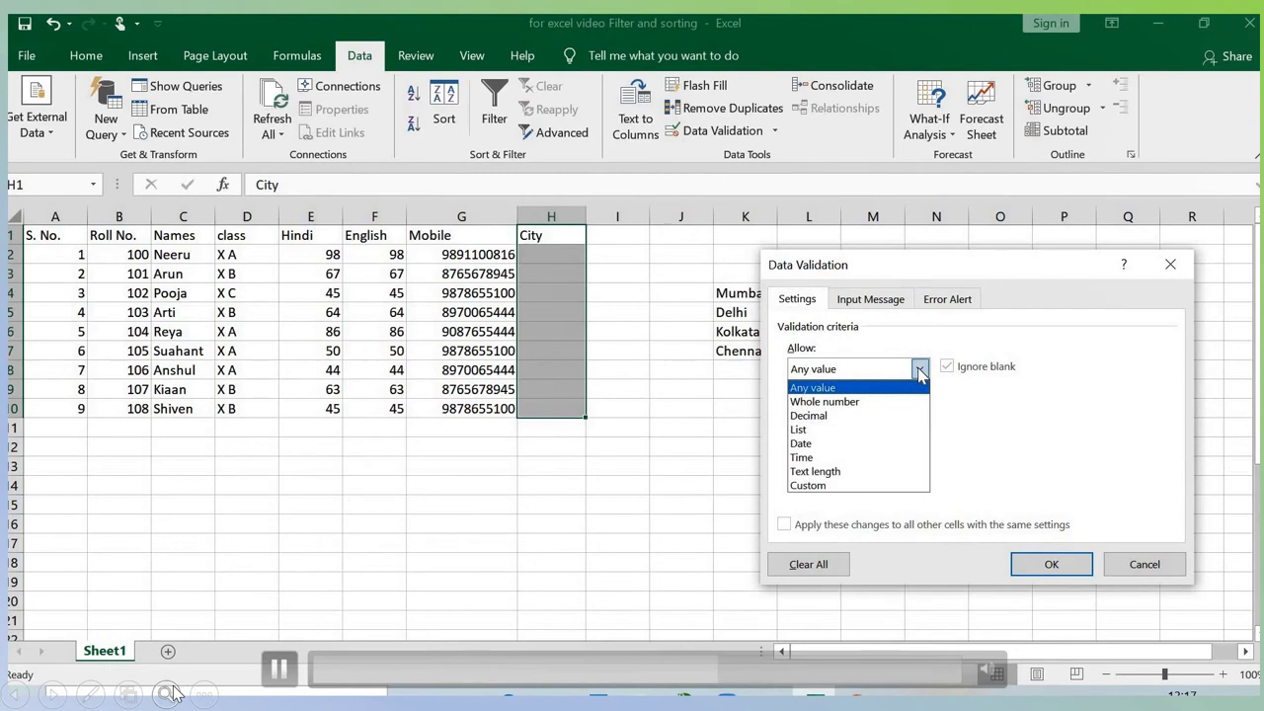
{"action": "left_click", "coordinate": [860, 435]}
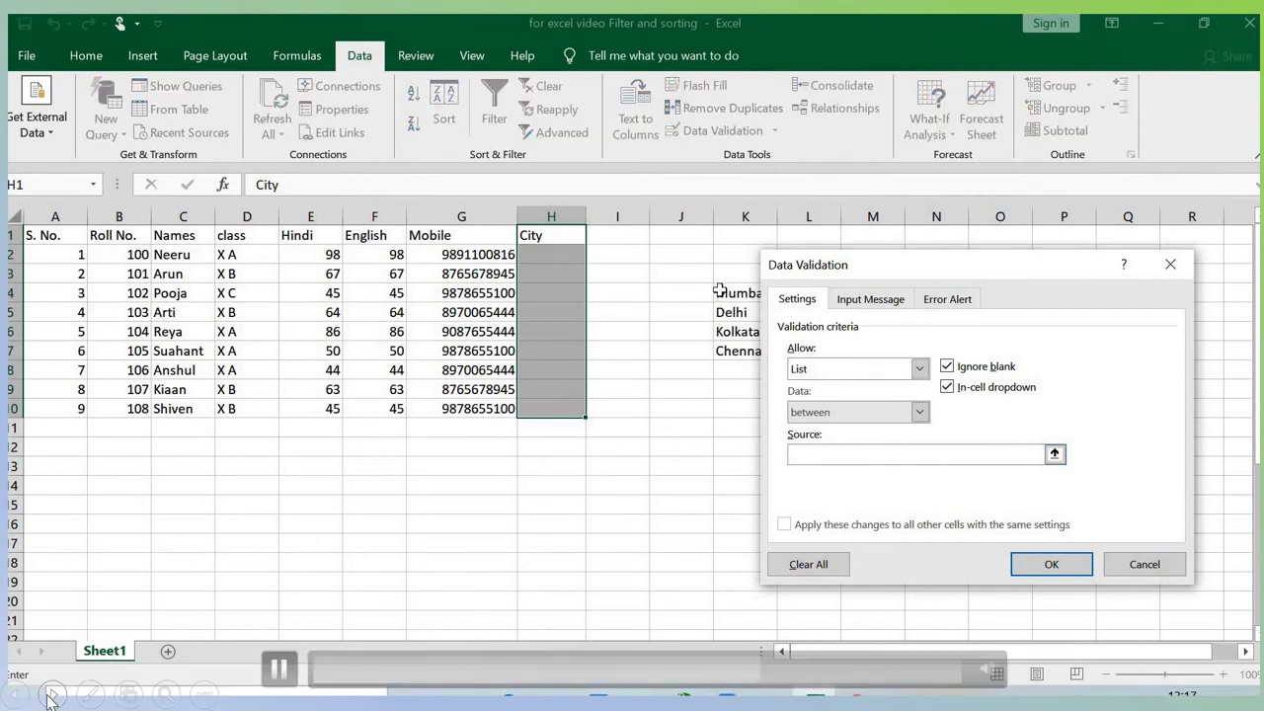
{"action": "left_click_drag", "start_coordinate": [721, 293], "coordinate": [731, 350]}
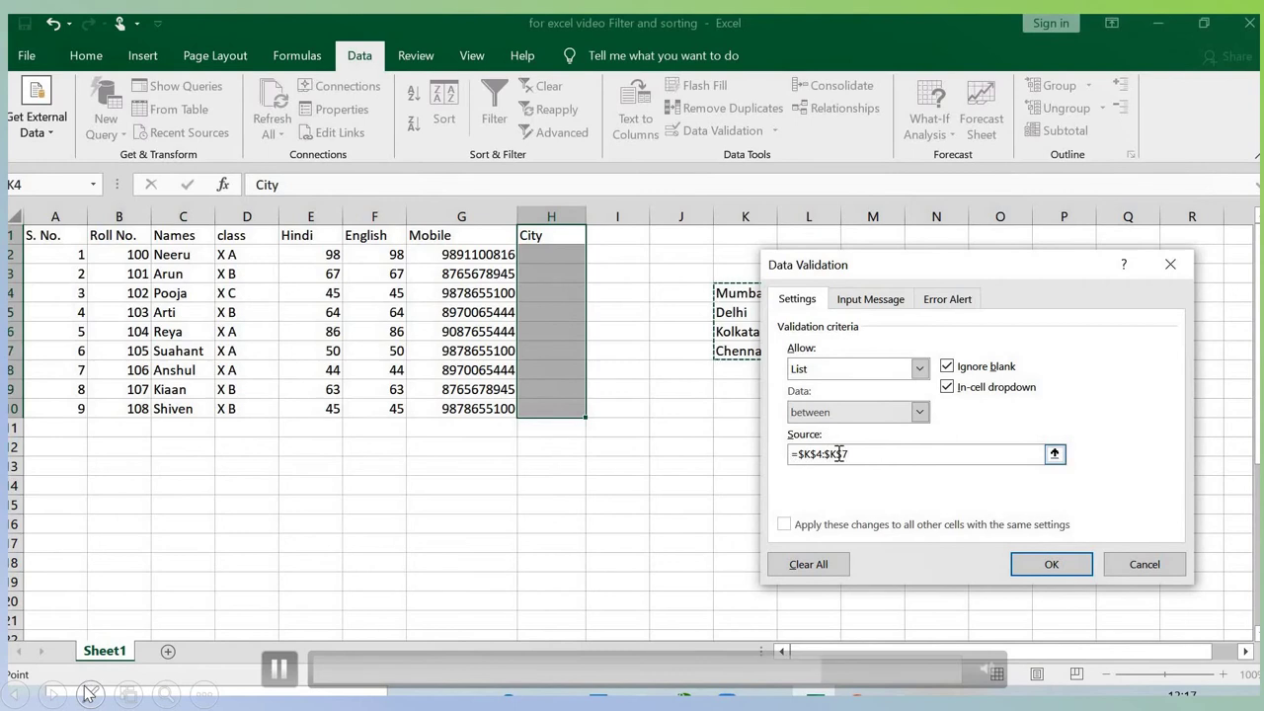
{"action": "left_click", "coordinate": [1065, 564]}
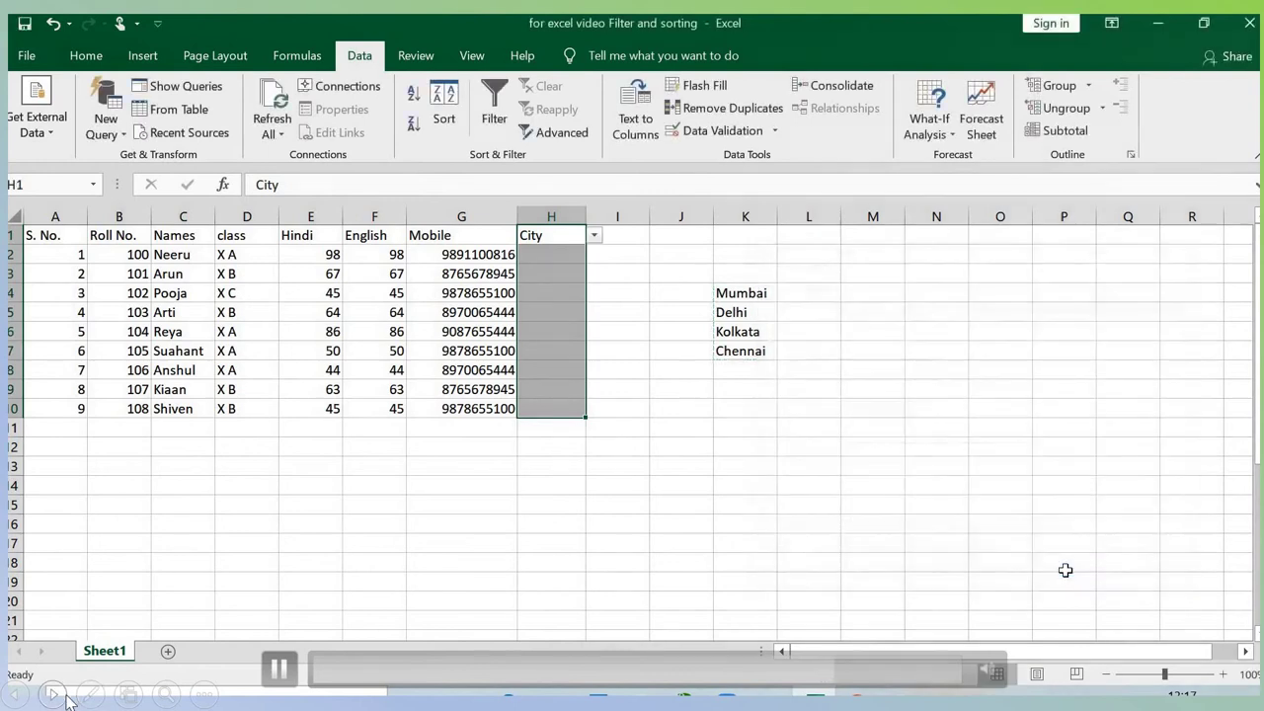
Try out the dropdown cells in the City column and choose Mumbai for H2.
{"action": "left_click", "coordinate": [580, 258]}
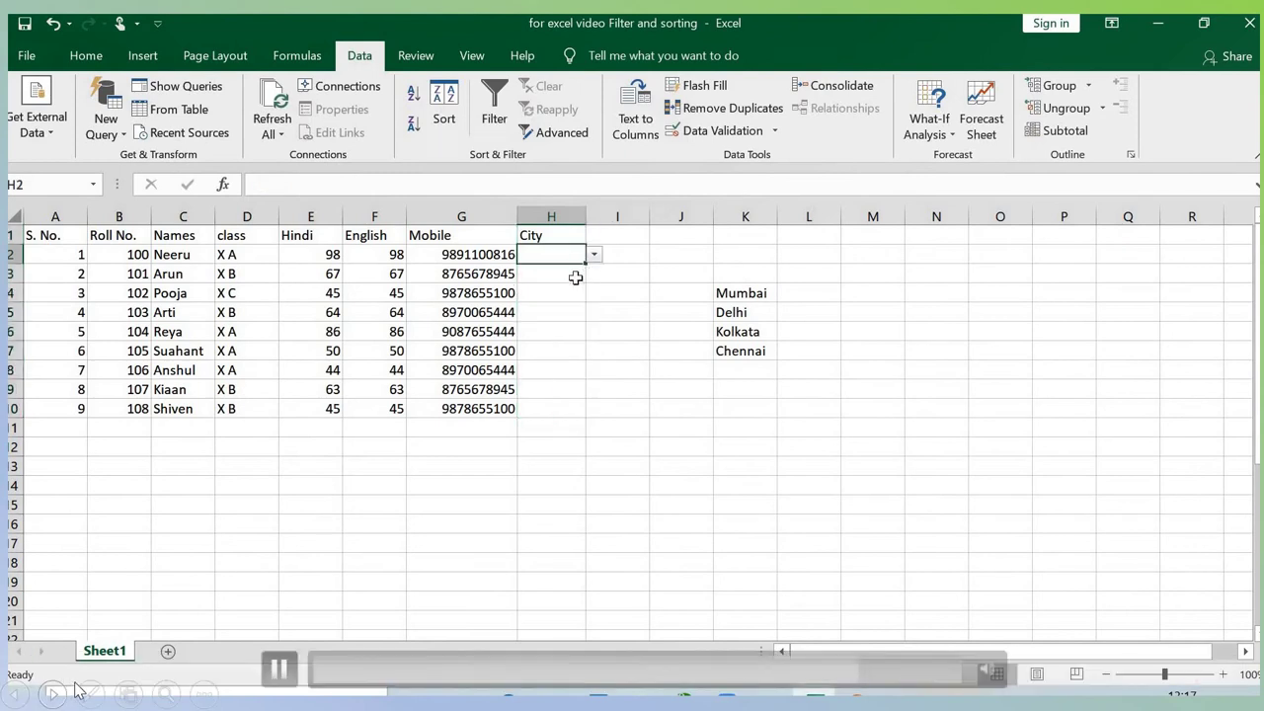
{"action": "left_click", "coordinate": [576, 277]}
{"action": "left_click", "coordinate": [573, 295]}
{"action": "left_click", "coordinate": [571, 257]}
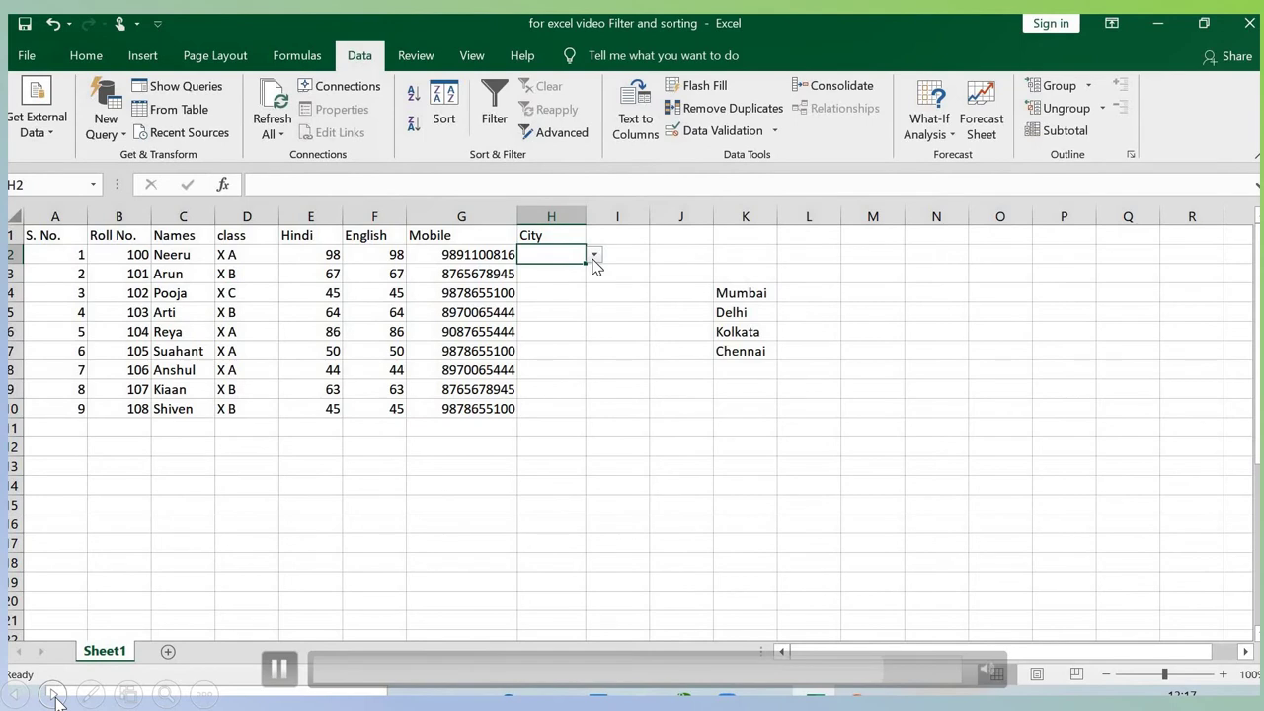
{"action": "left_click", "coordinate": [595, 255]}
{"action": "left_click", "coordinate": [567, 274]}
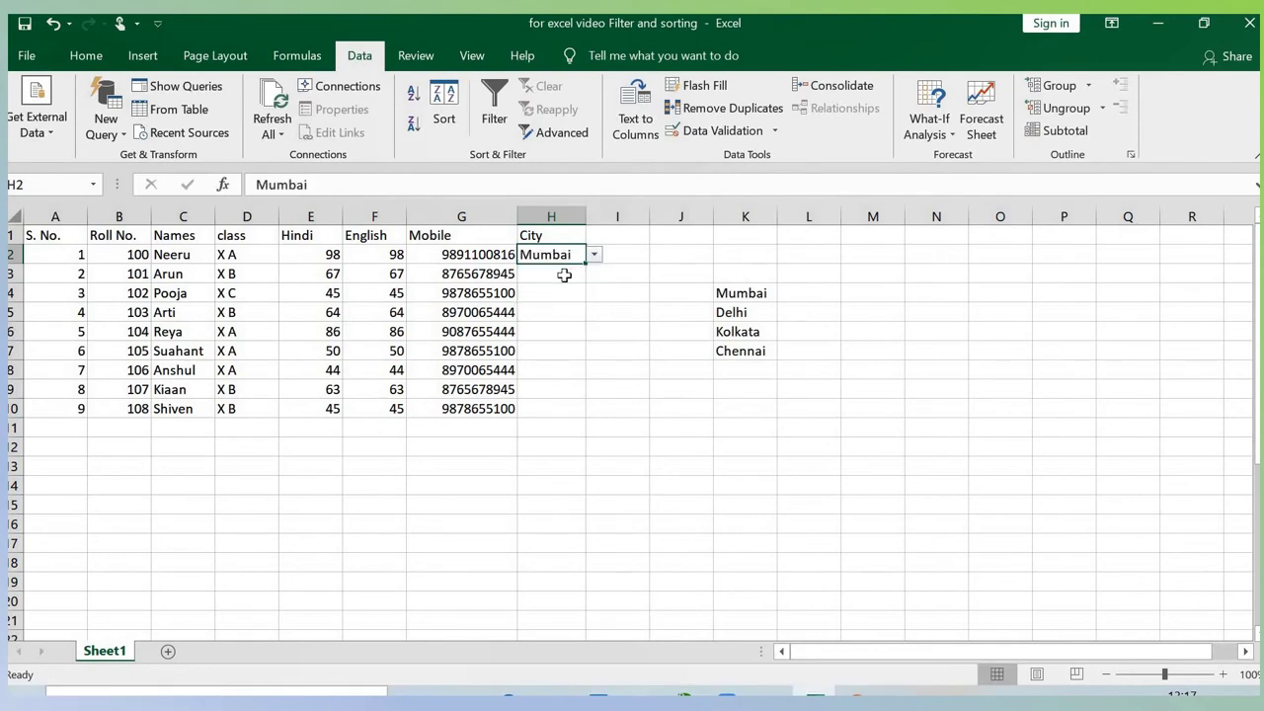
Choose Delhi for H3 and Kolkata for H4 from their dropdown lists, and open the city choices for H5.
{"action": "left_click", "coordinate": [564, 275]}
{"action": "left_click", "coordinate": [596, 279]}
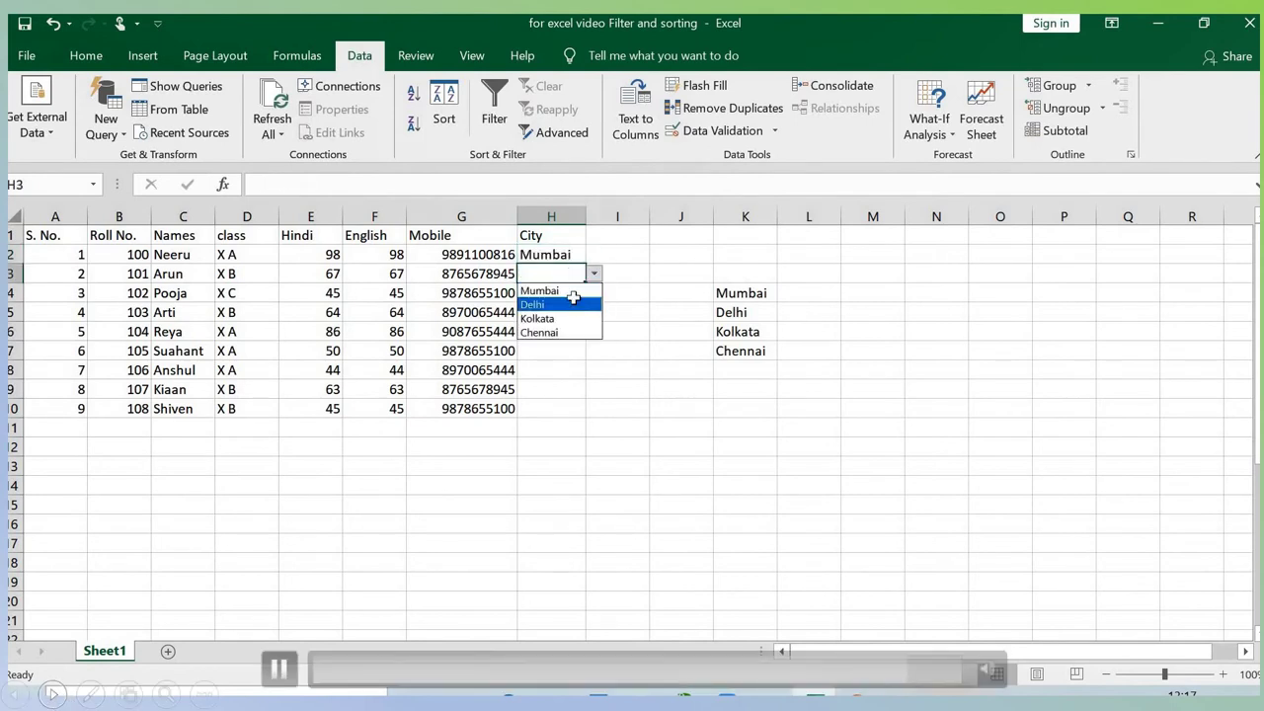
{"action": "left_click", "coordinate": [565, 298]}
{"action": "left_click", "coordinate": [583, 298]}
{"action": "left_click", "coordinate": [593, 295]}
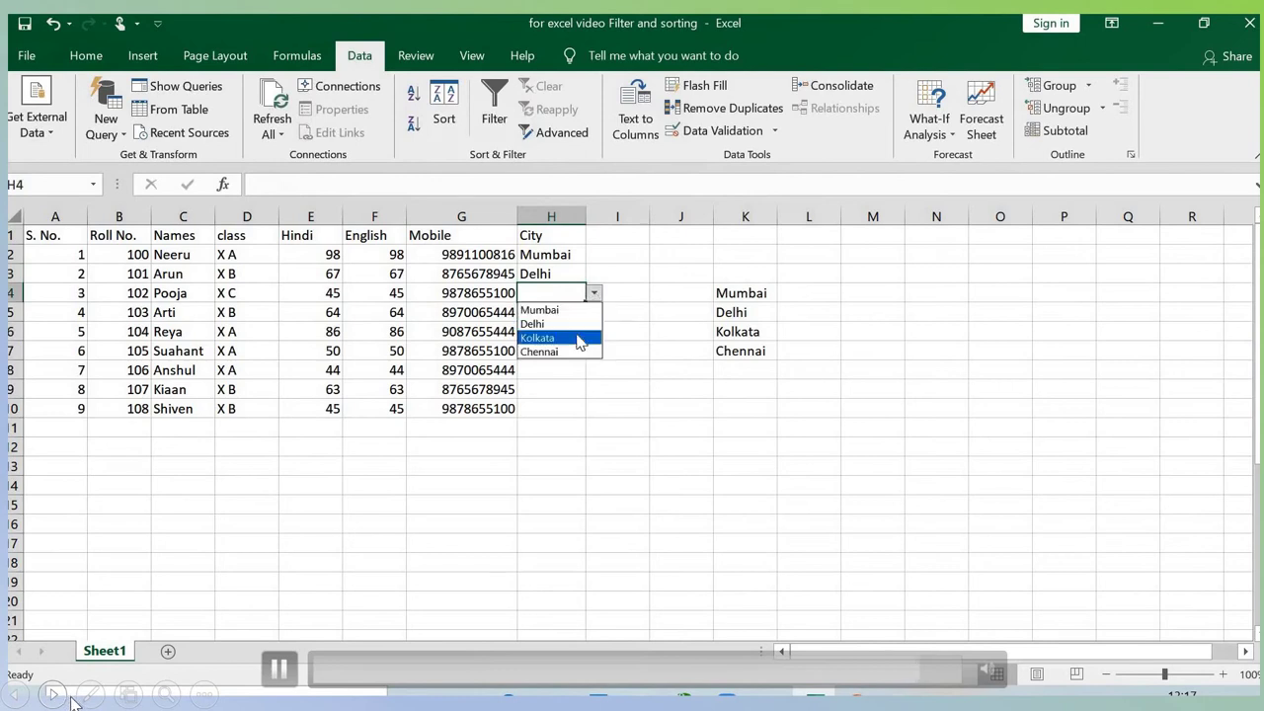
{"action": "left_click", "coordinate": [568, 332]}
{"action": "left_click", "coordinate": [572, 313]}
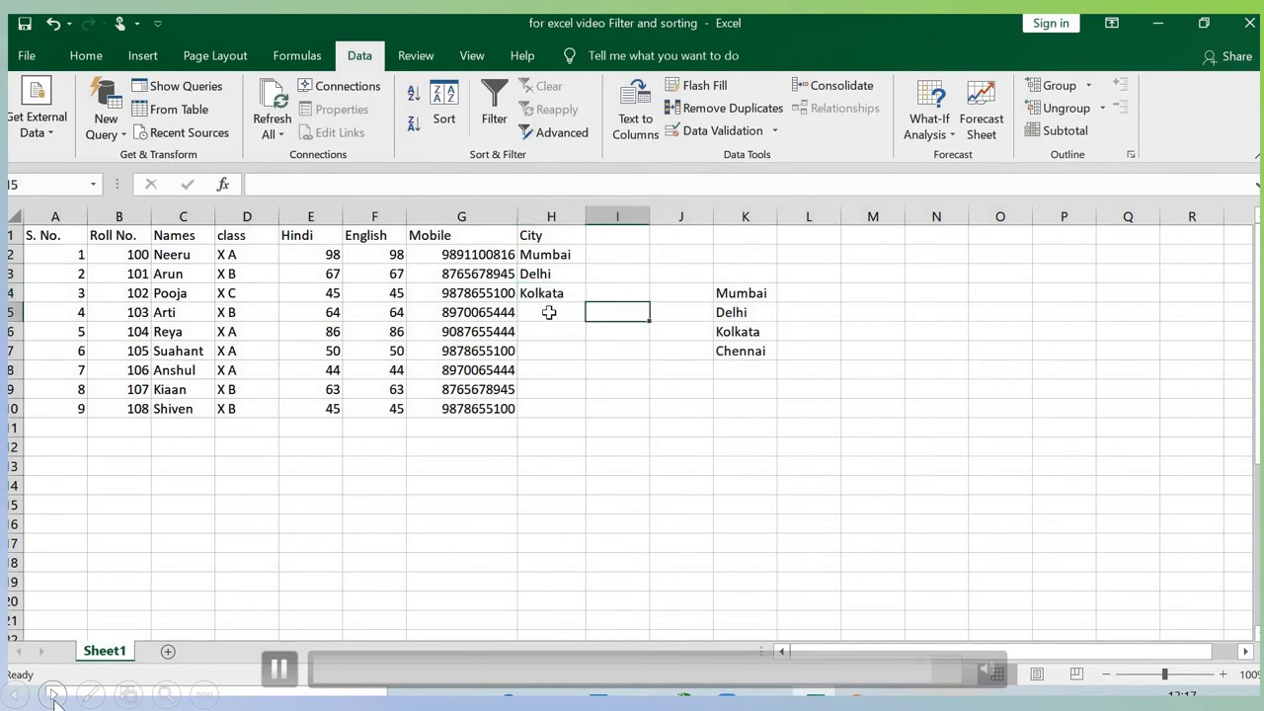
{"action": "left_click", "coordinate": [596, 313]}
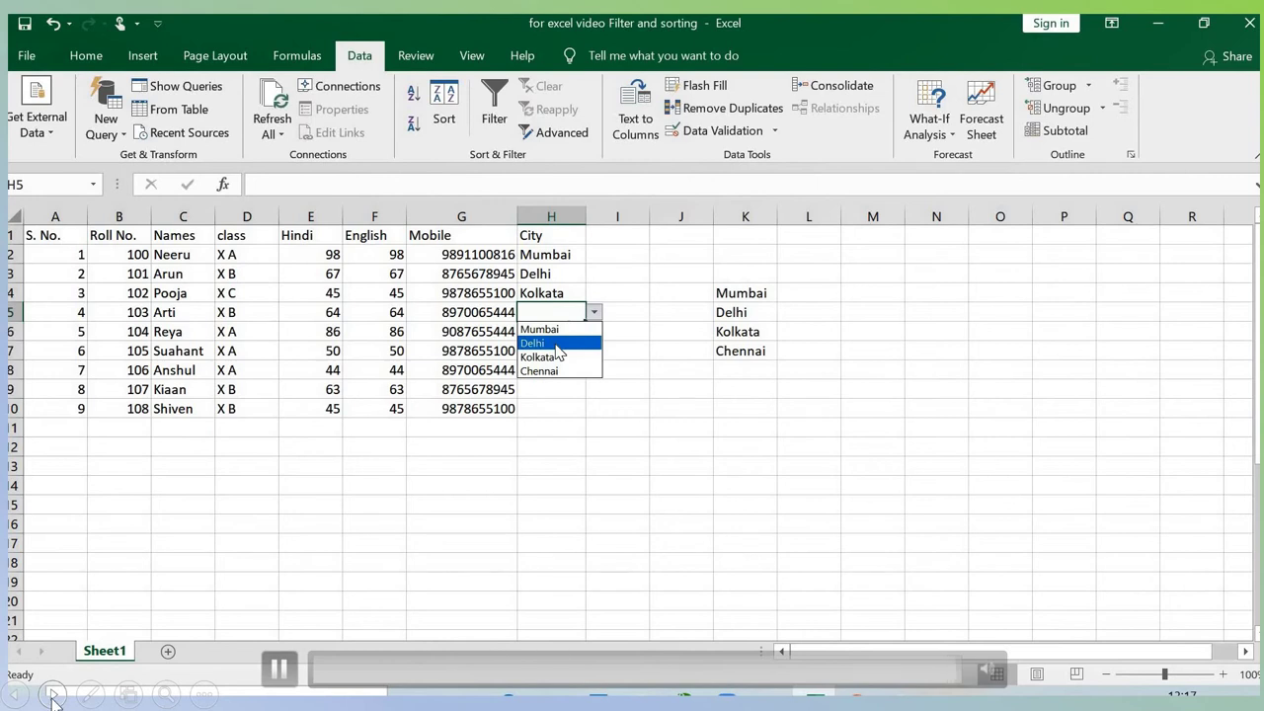
{"action": "left_click", "coordinate": [52, 697]}
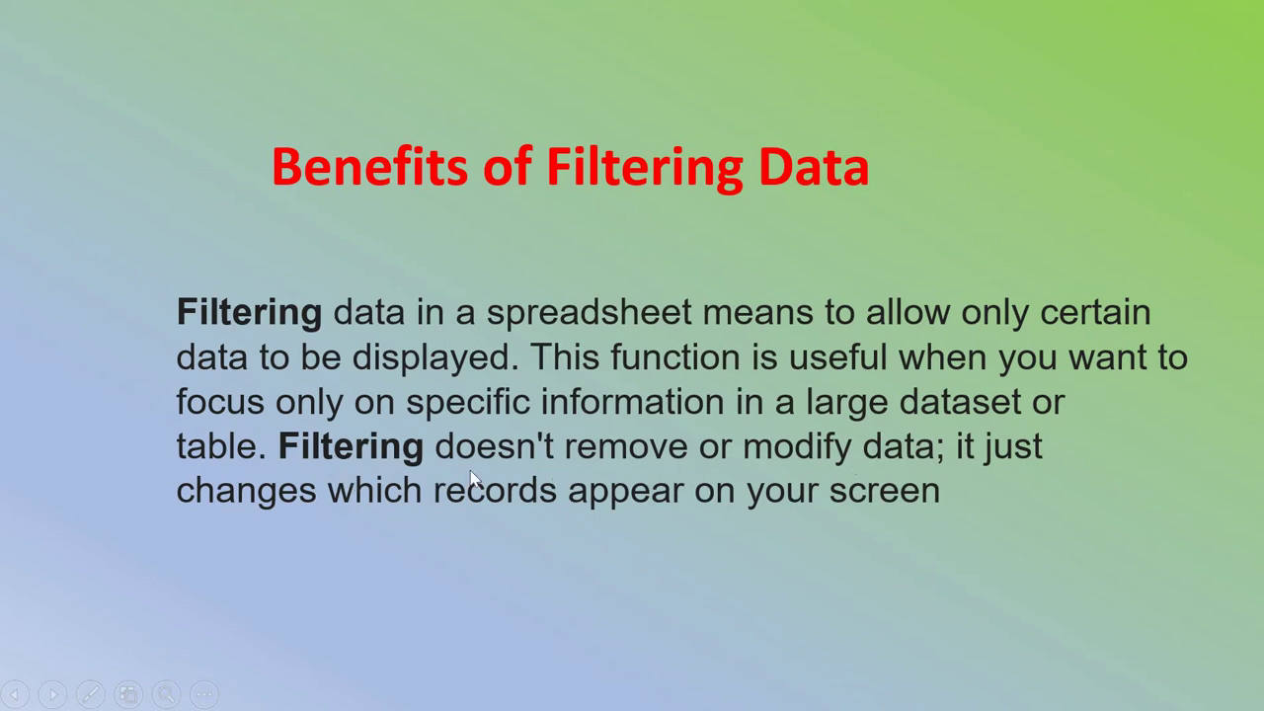
{"action": "left_click", "coordinate": [645, 512]}
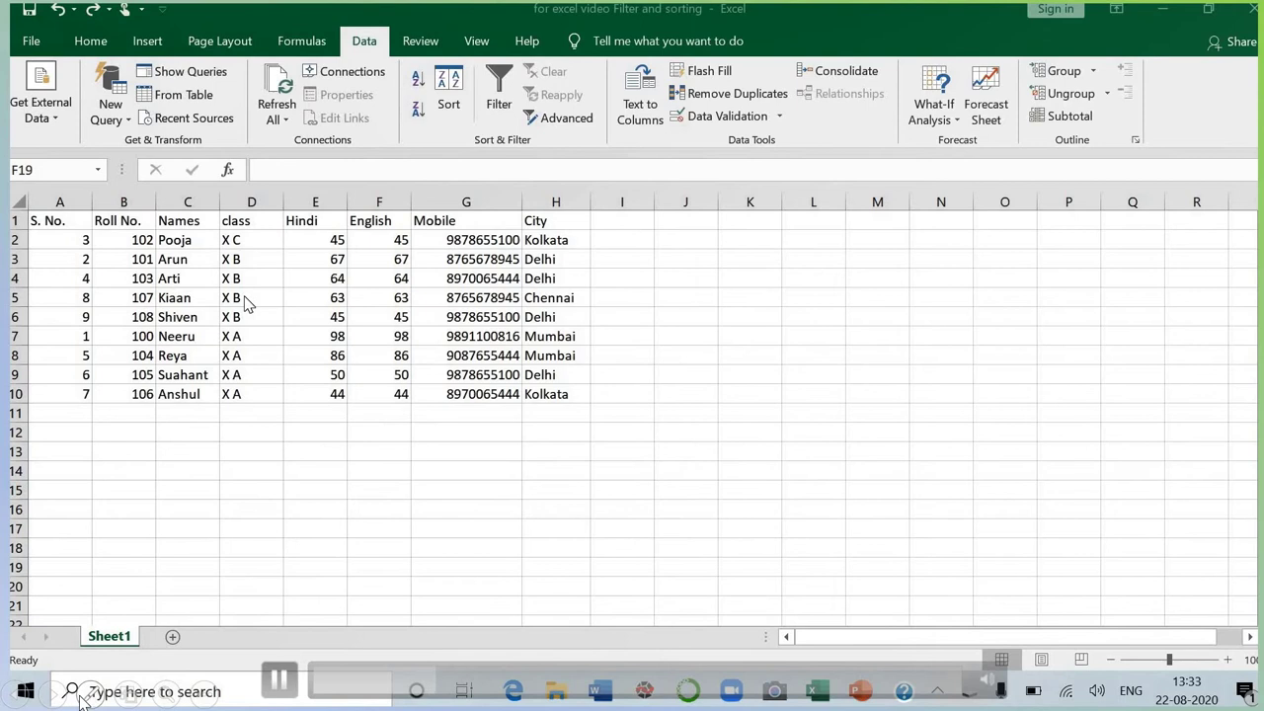
Turn on filtering for the class column, range D1:D10.
{"action": "left_click", "coordinate": [240, 218]}
{"action": "left_click_drag", "start_coordinate": [240, 218], "coordinate": [249, 385]}
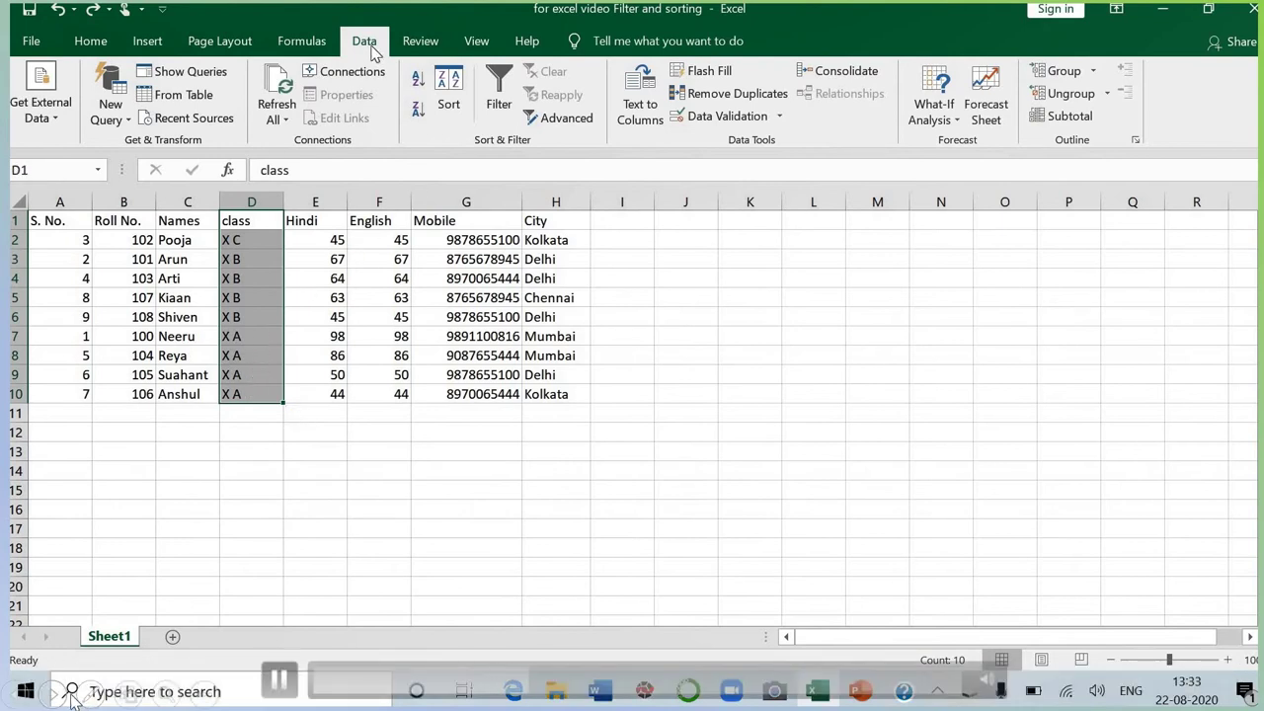
{"action": "left_click", "coordinate": [494, 114]}
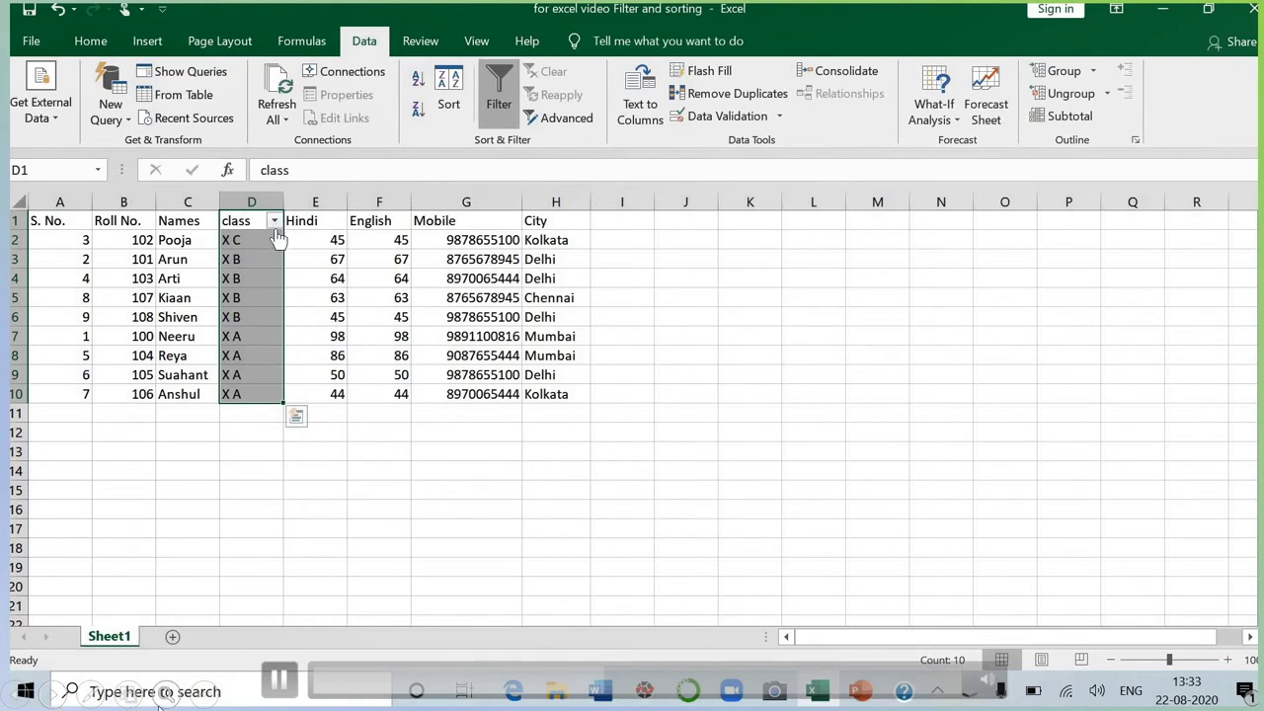
Filter the class column to show only X B by excluding X A and X C.
{"action": "left_click", "coordinate": [274, 222]}
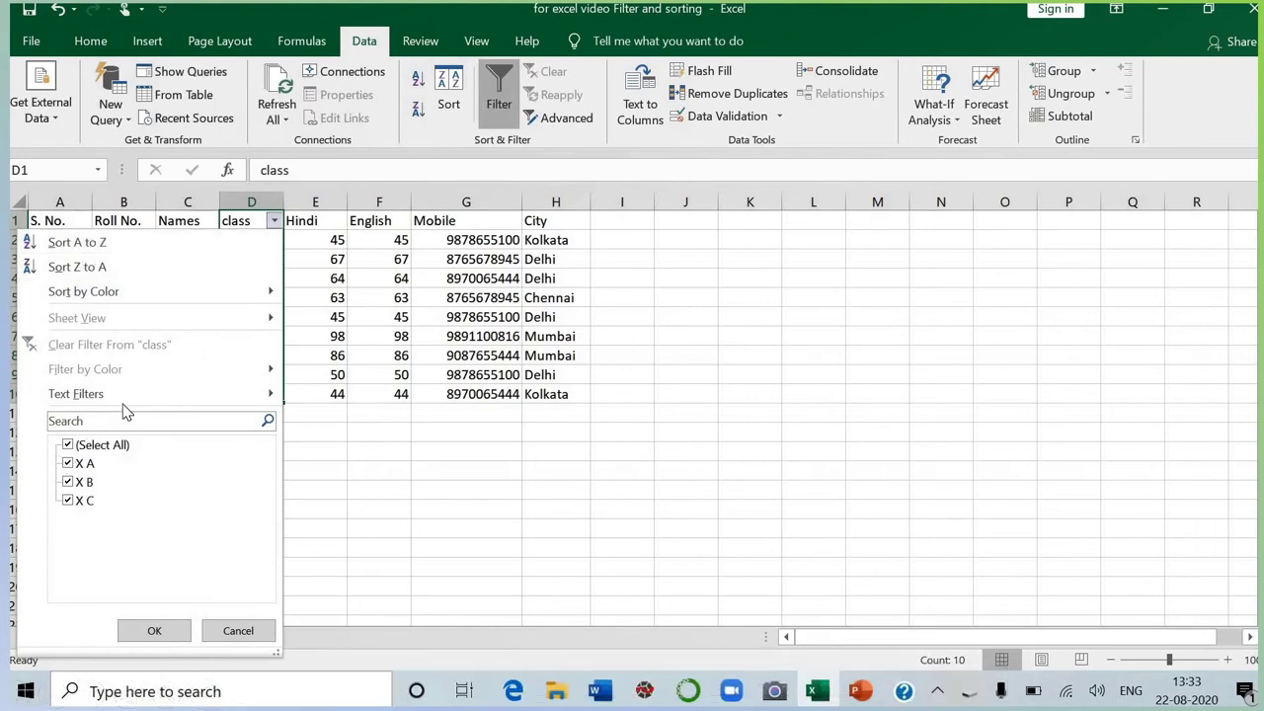
{"action": "mouse_move", "coordinate": [99, 399]}
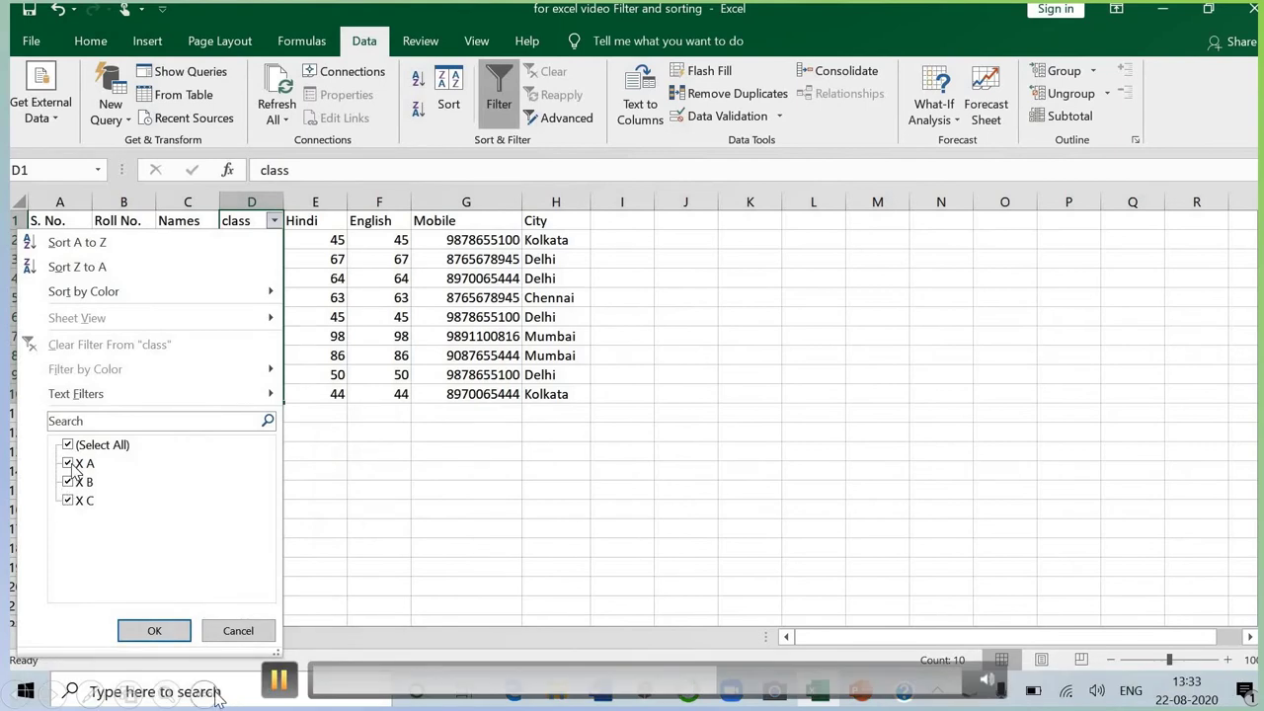
{"action": "left_click", "coordinate": [71, 464]}
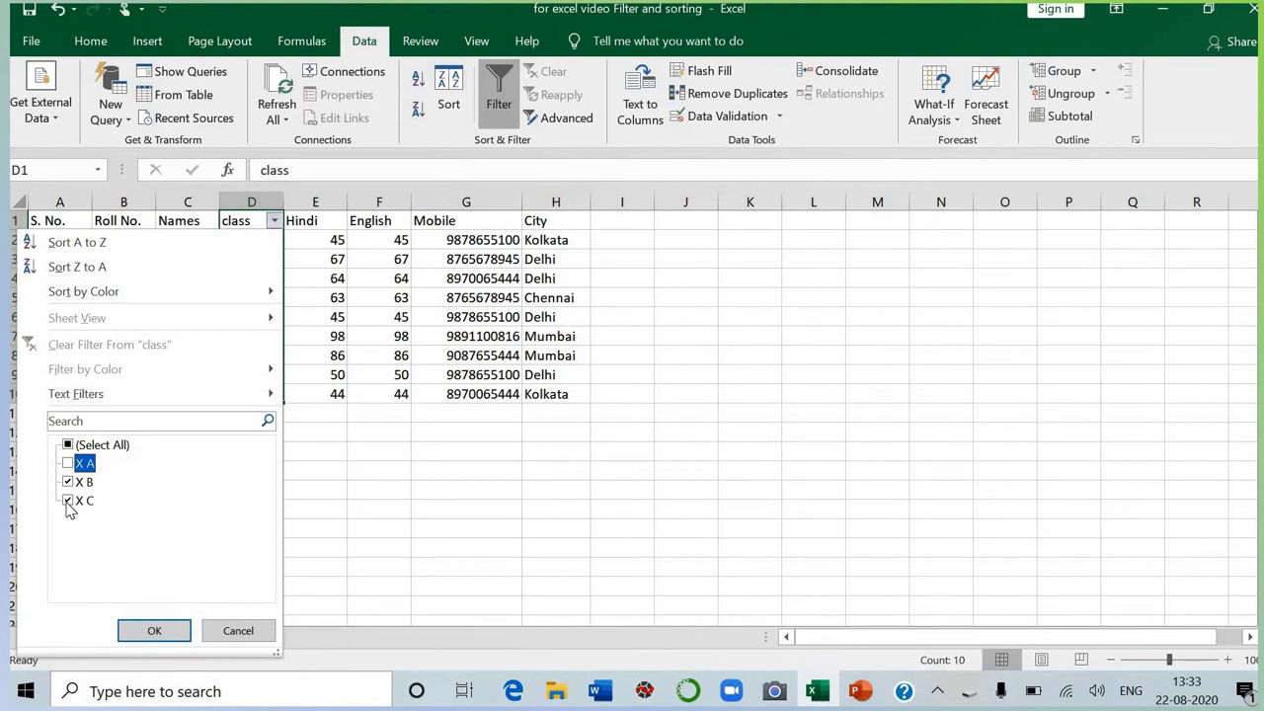
{"action": "left_click", "coordinate": [69, 503]}
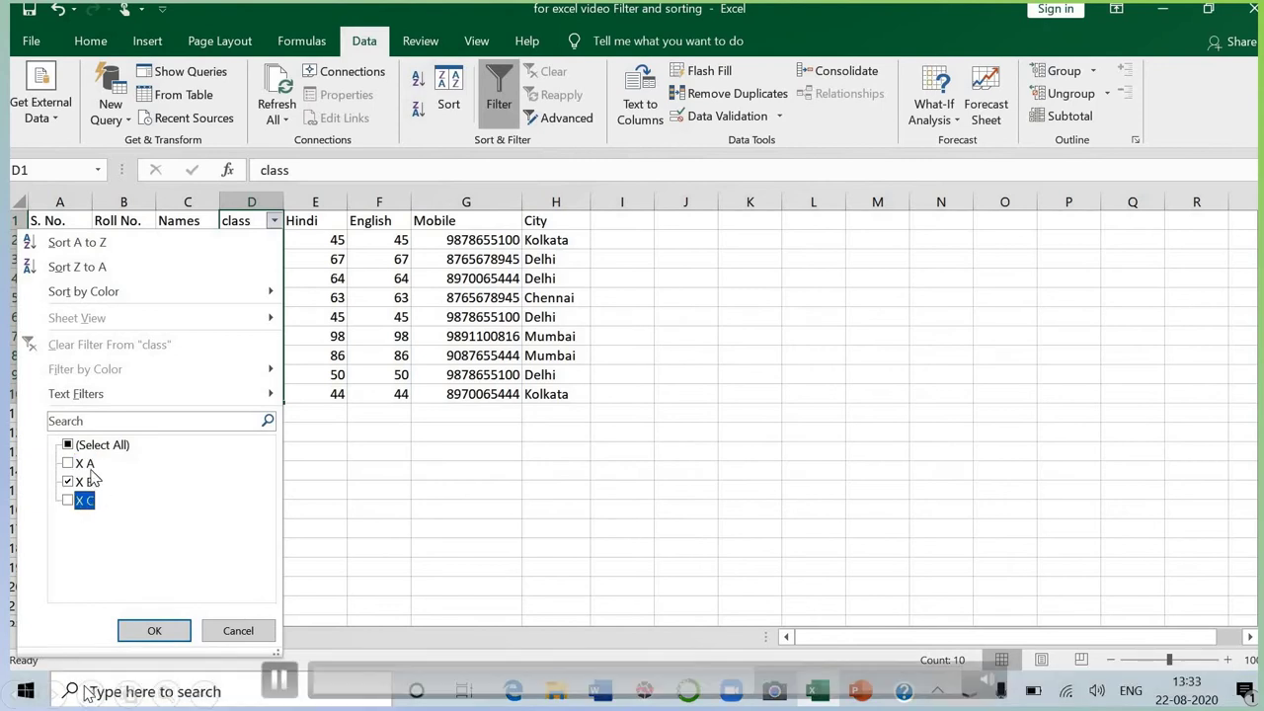
{"action": "left_click", "coordinate": [154, 632]}
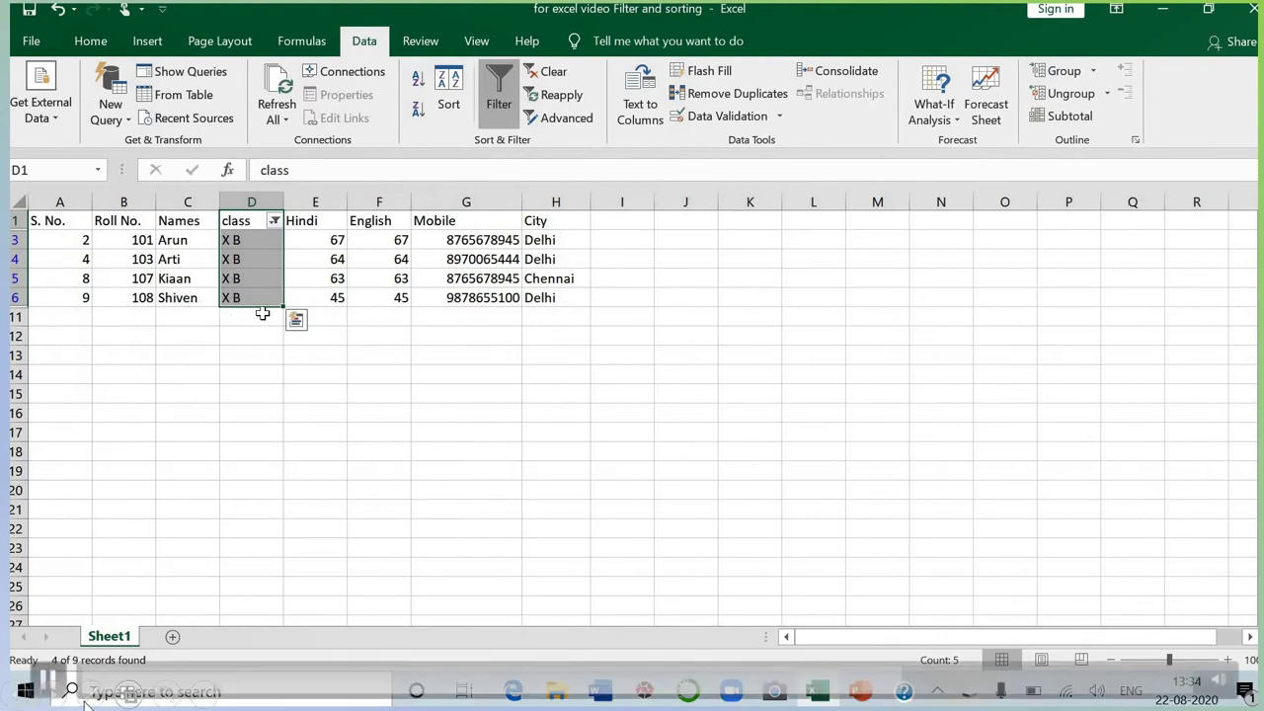
Change the class column filter to show only X A by excluding X B and X C.
{"action": "left_click", "coordinate": [276, 222]}
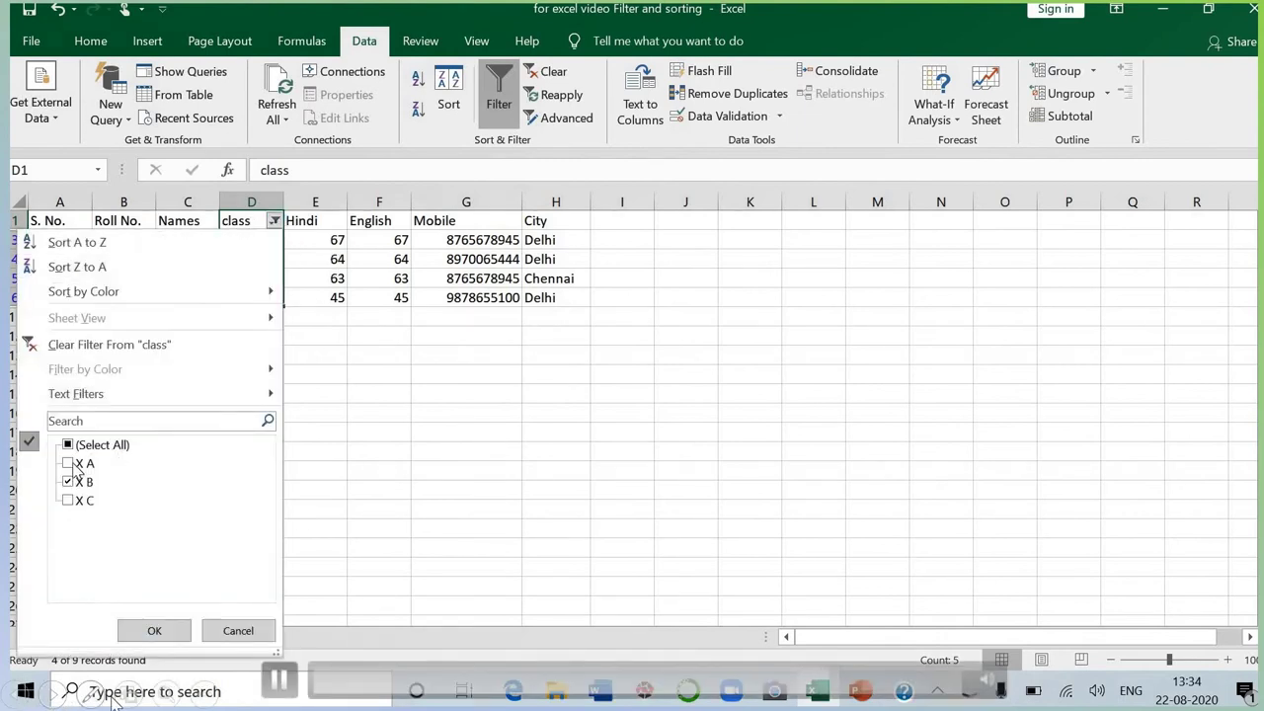
{"action": "left_click", "coordinate": [69, 464]}
{"action": "left_click", "coordinate": [69, 502]}
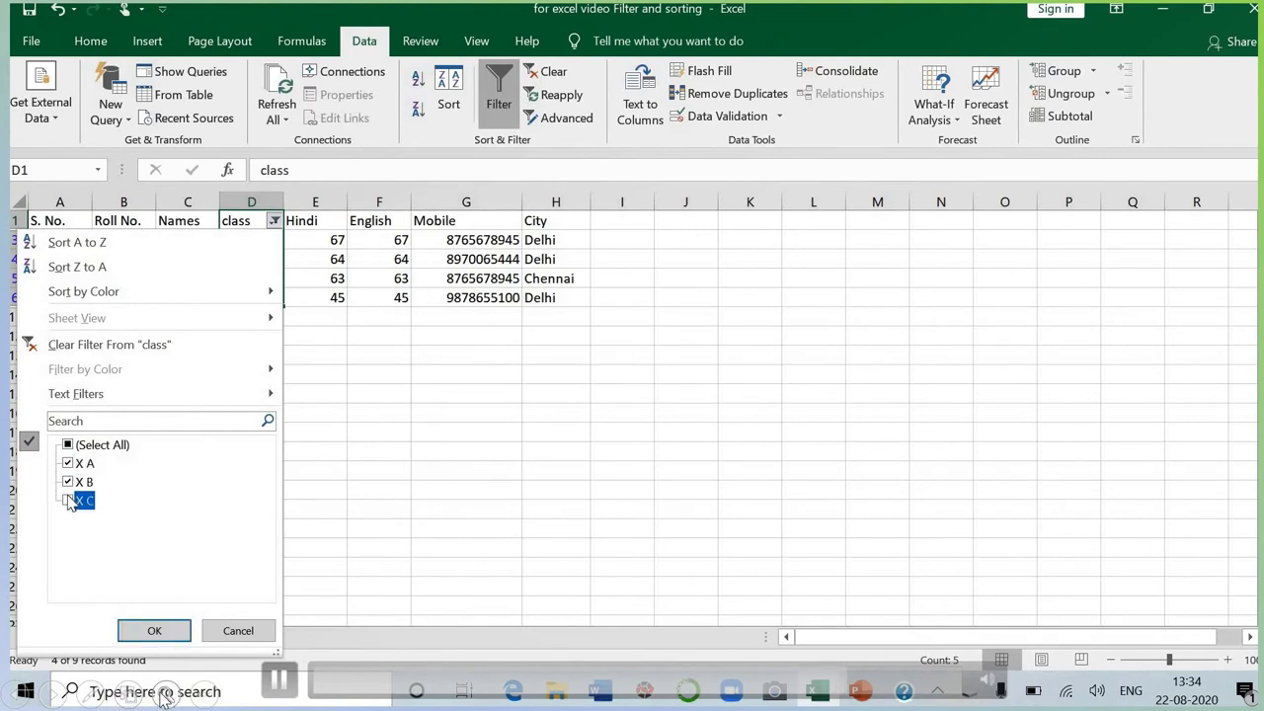
{"action": "left_click", "coordinate": [69, 501]}
{"action": "left_click", "coordinate": [69, 483]}
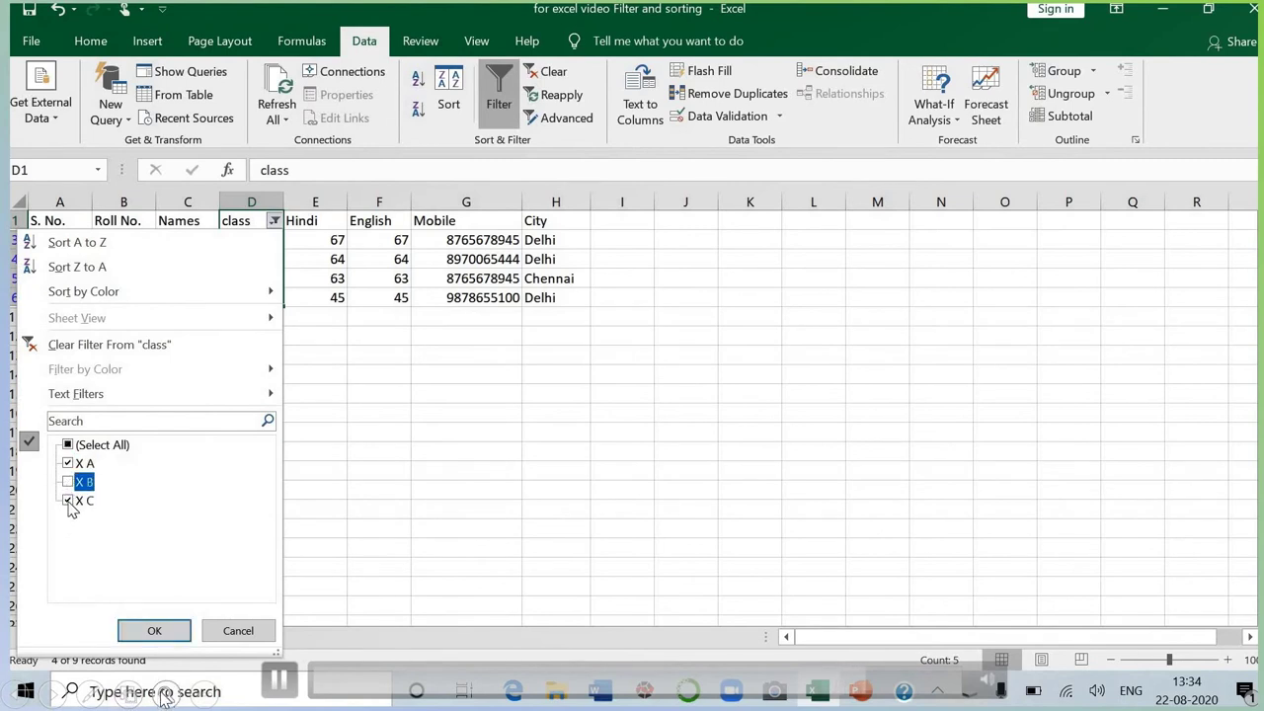
{"action": "left_click", "coordinate": [68, 501]}
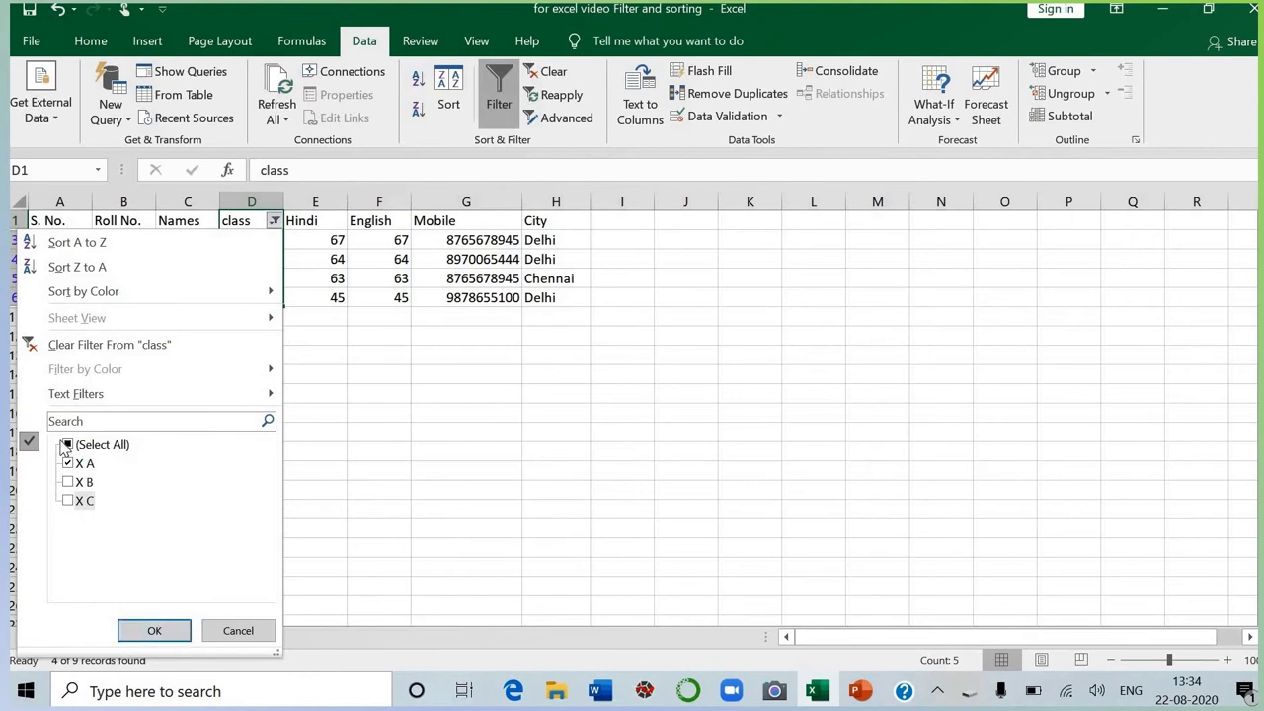
{"action": "left_click", "coordinate": [154, 631]}
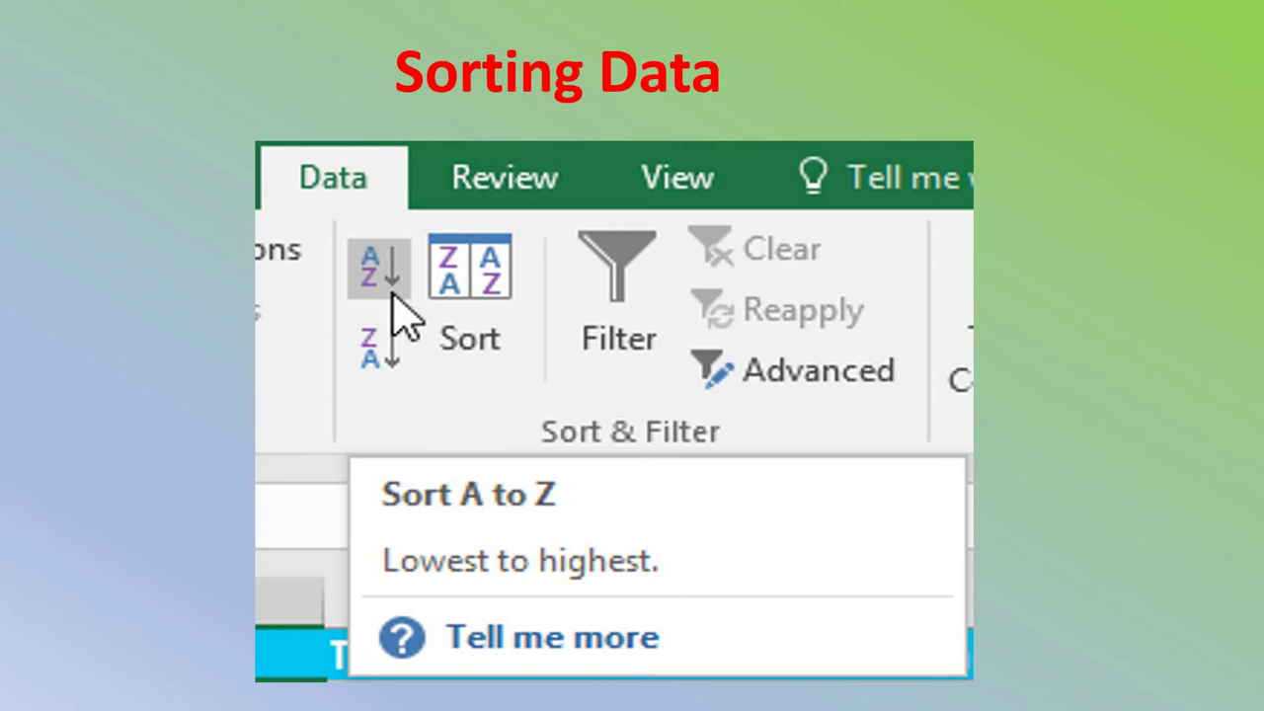
{"action": "left_click", "coordinate": [585, 412]}
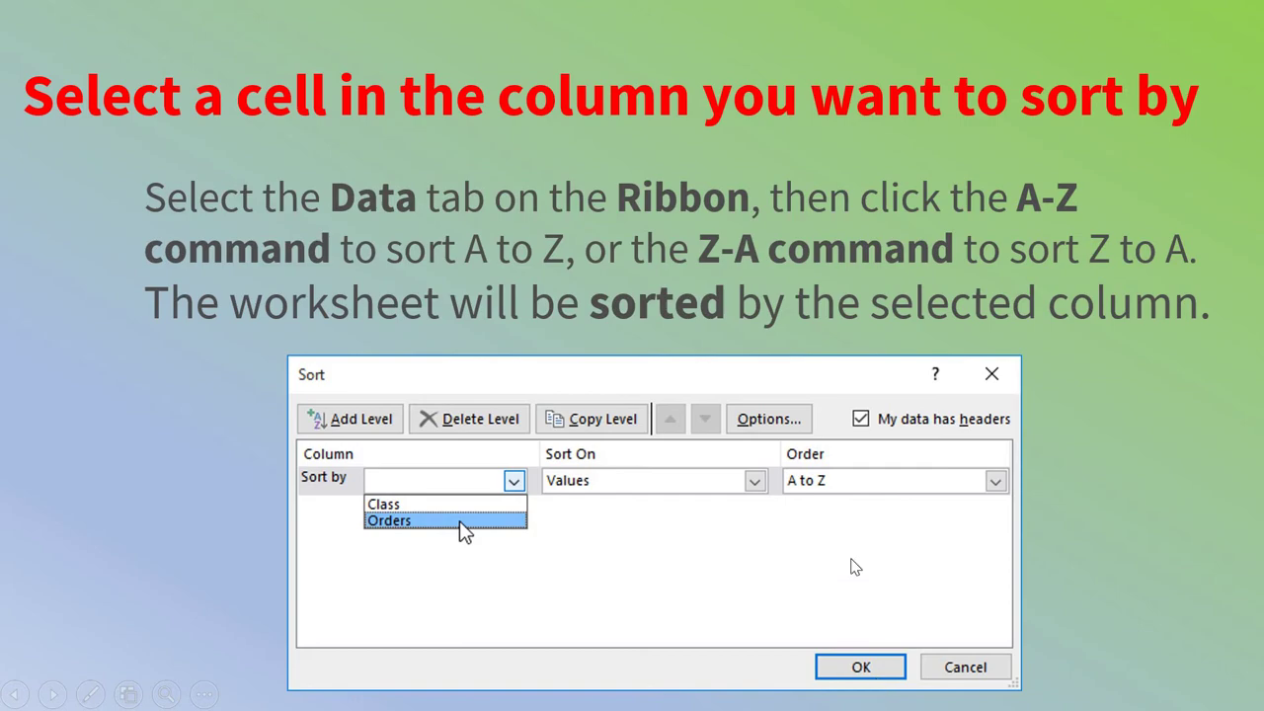
{"action": "left_click", "coordinate": [852, 567]}
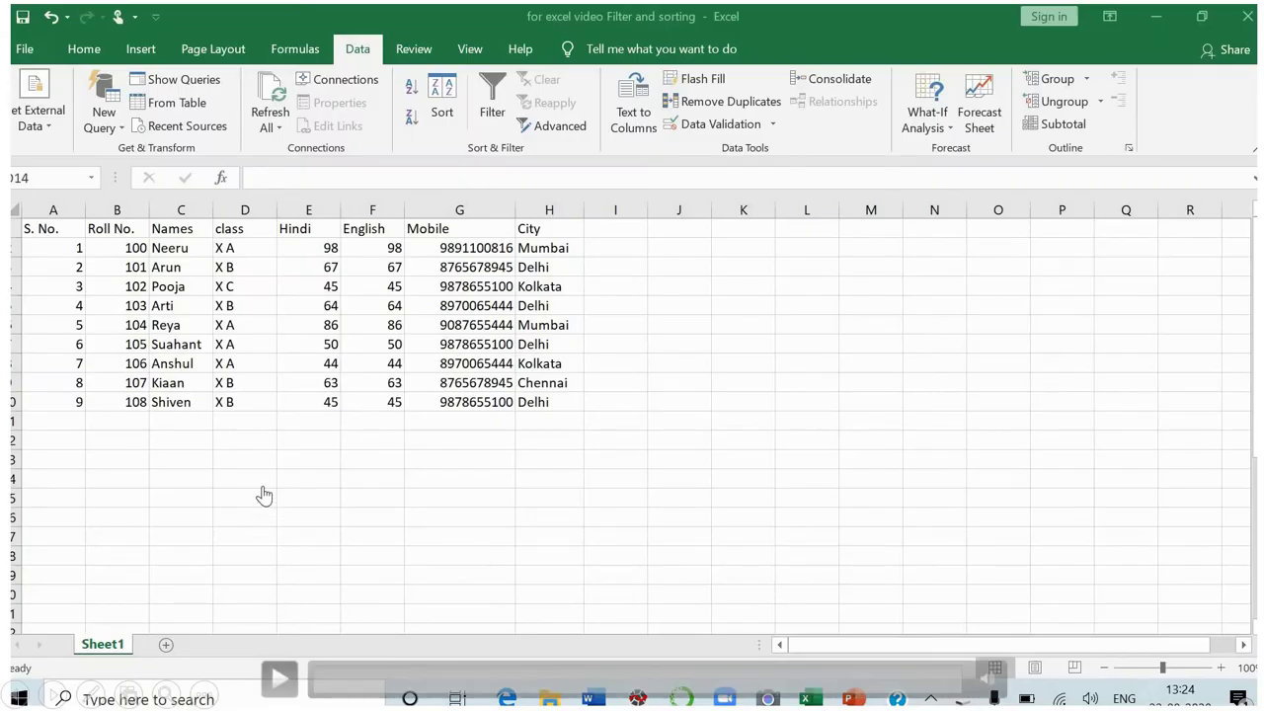
{"action": "left_click", "coordinate": [277, 682]}
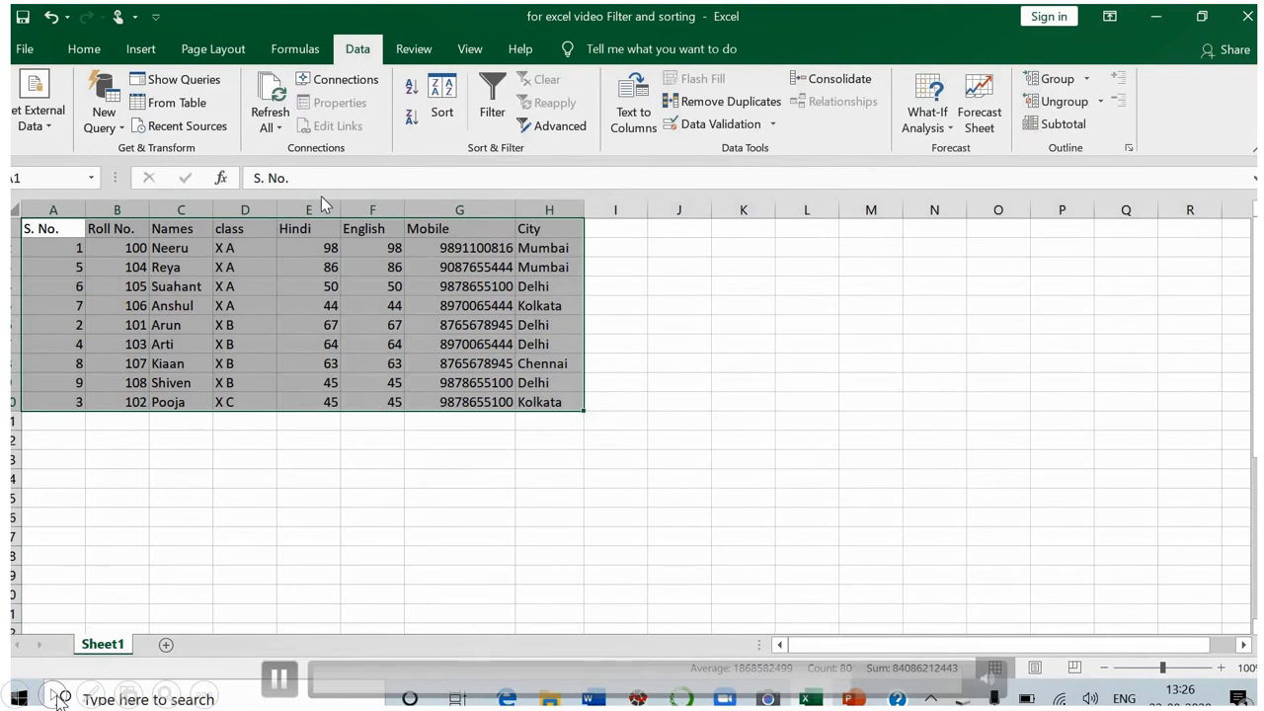
Sort the student table by class on cell values in Z to A order.
{"action": "left_click", "coordinate": [437, 110]}
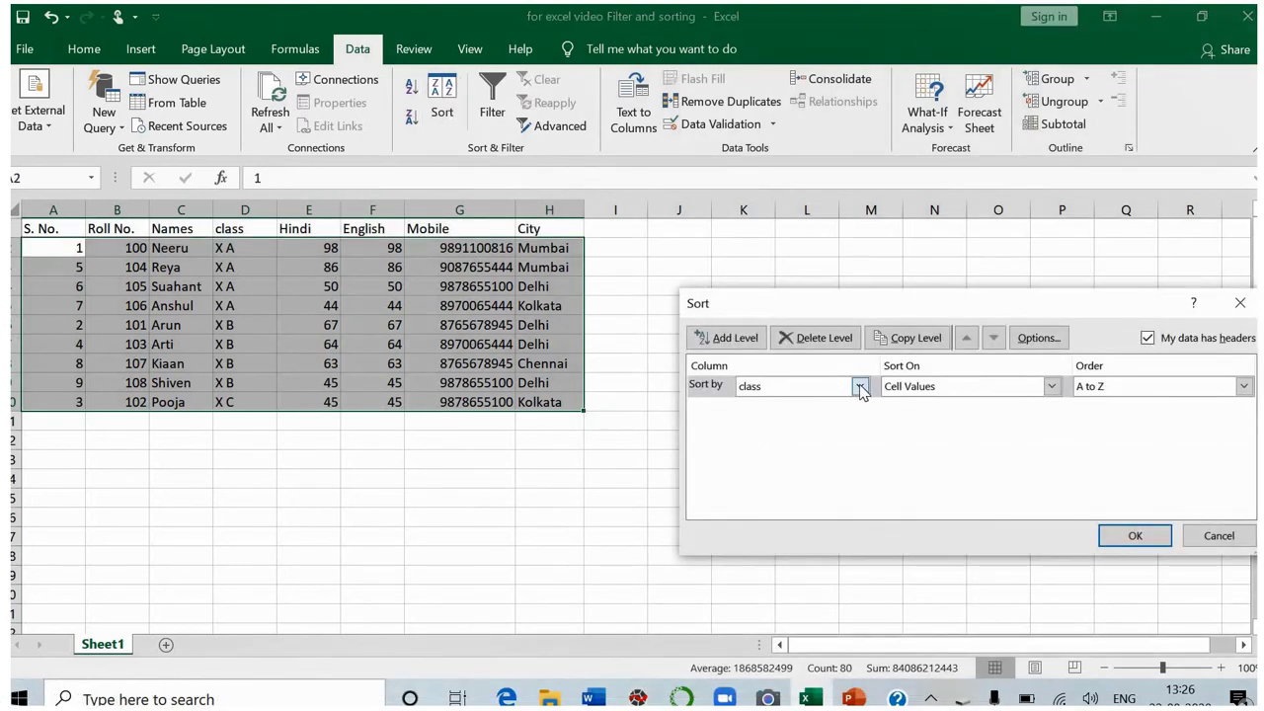
{"action": "left_click", "coordinate": [860, 388]}
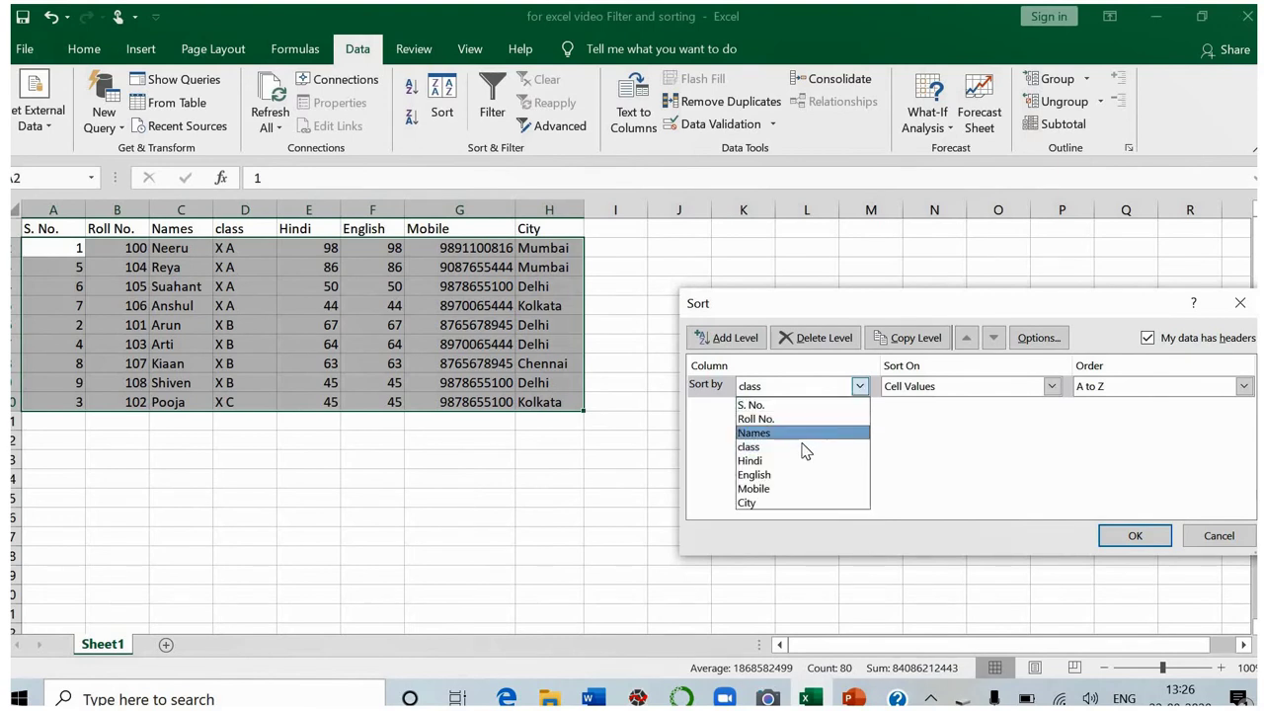
{"action": "left_click", "coordinate": [803, 450]}
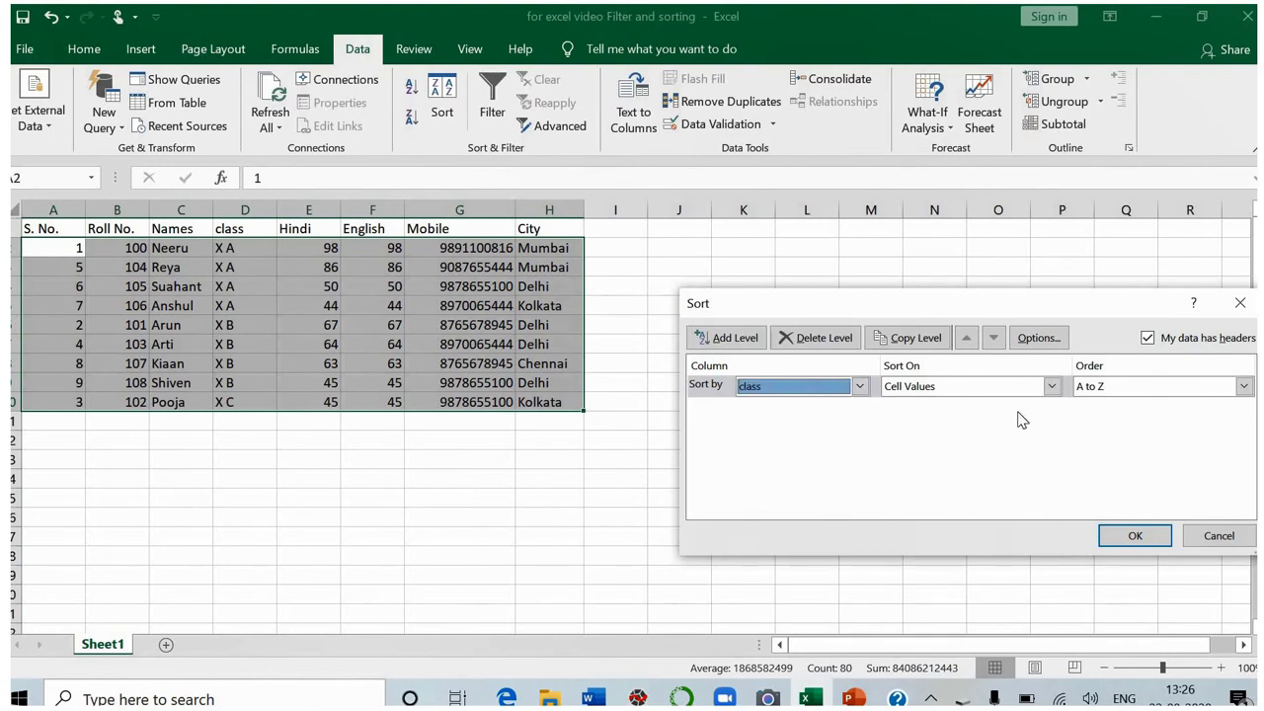
{"action": "left_click", "coordinate": [1243, 387]}
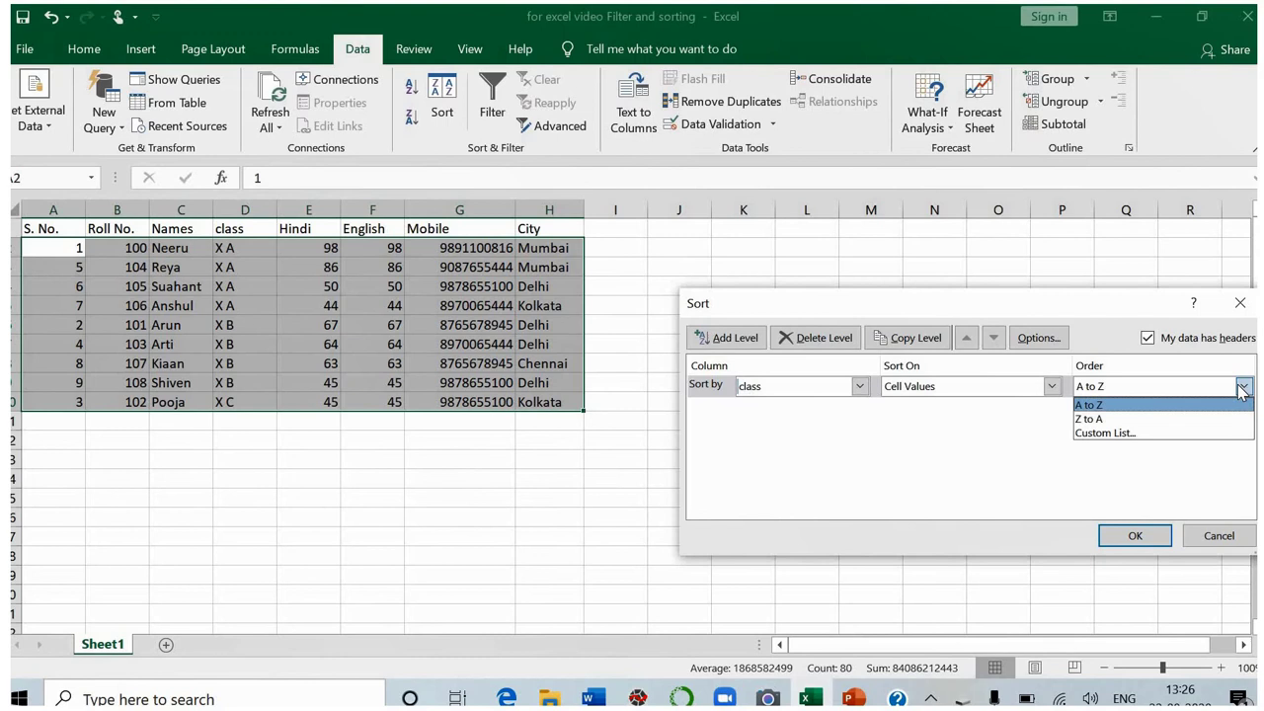
{"action": "left_click", "coordinate": [1153, 424]}
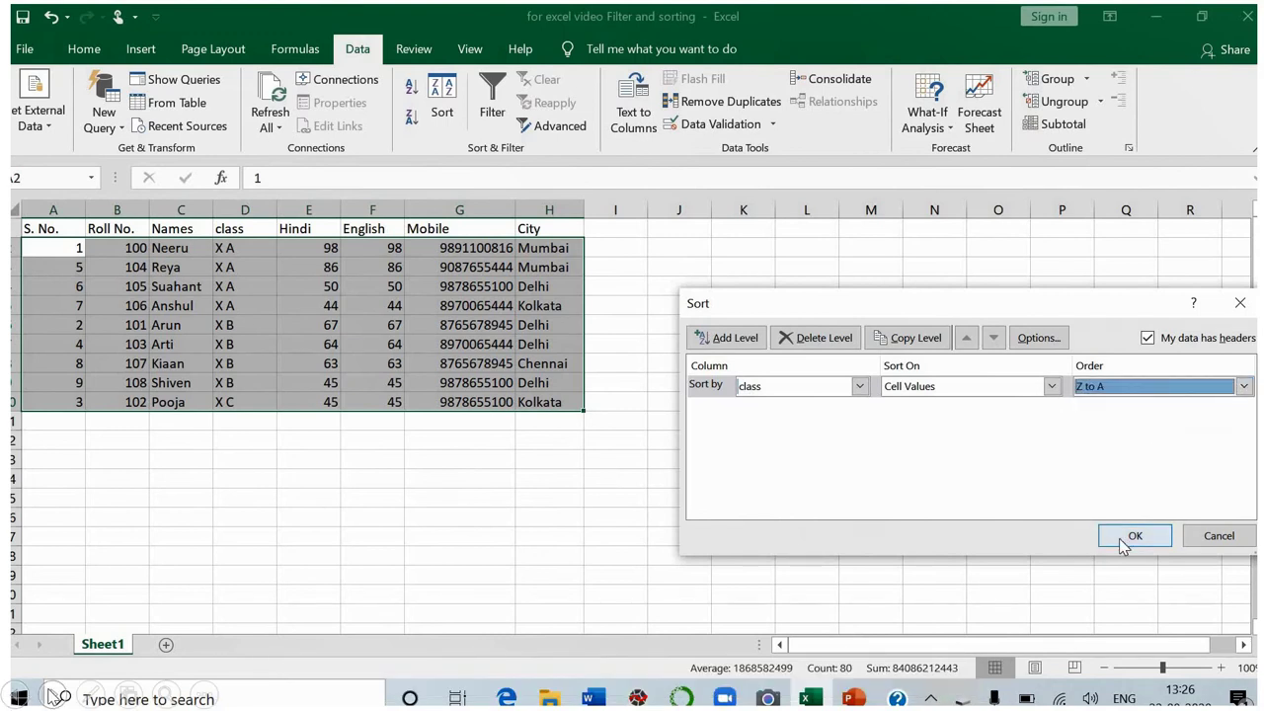
{"action": "left_click", "coordinate": [1123, 545]}
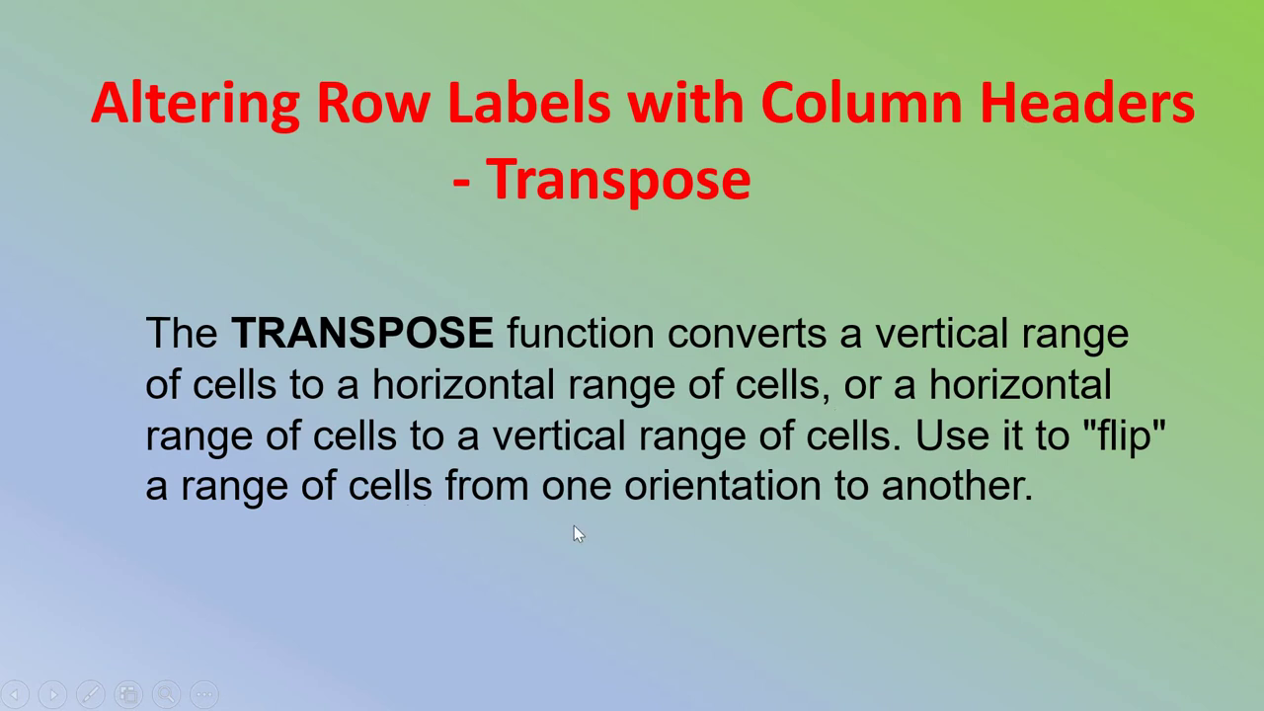
{"action": "left_click", "coordinate": [591, 489]}
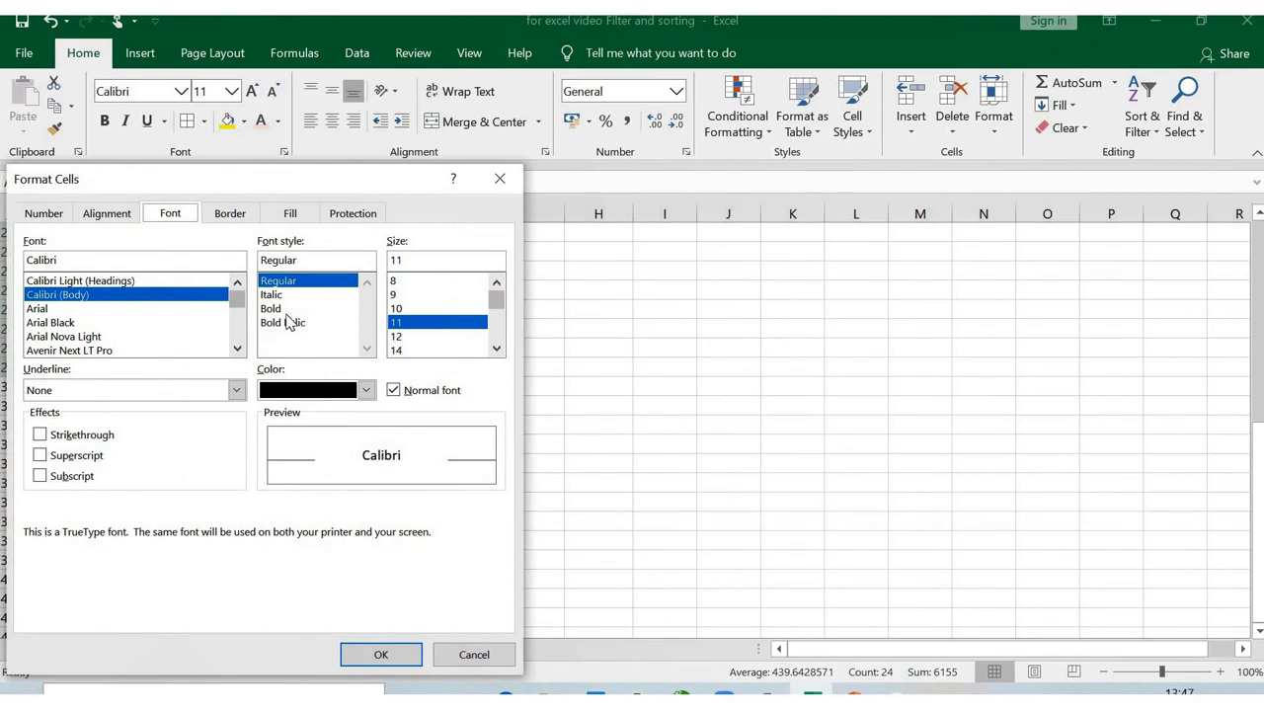
Set the Days, Masks and Sanitizer table's font size to 16 and widen column C to fit its heading.
{"action": "left_click", "coordinate": [498, 347]}
{"action": "left_click", "coordinate": [446, 351]}
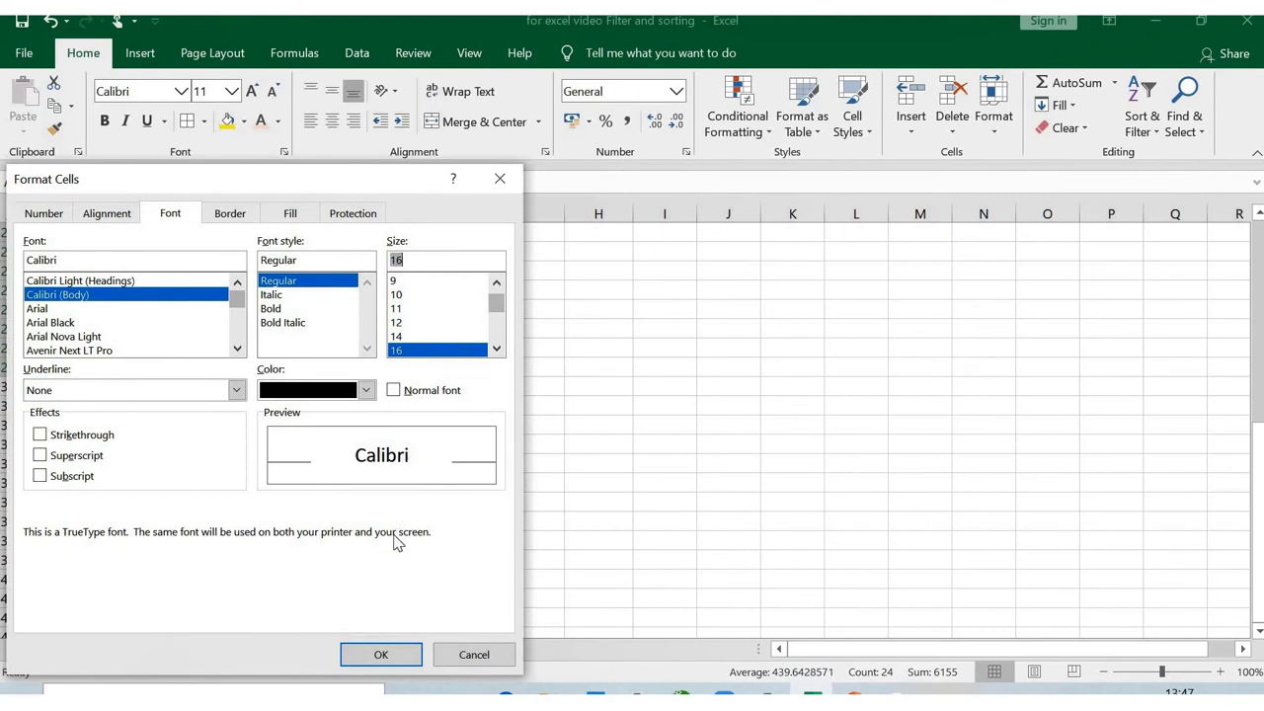
{"action": "left_click", "coordinate": [396, 663]}
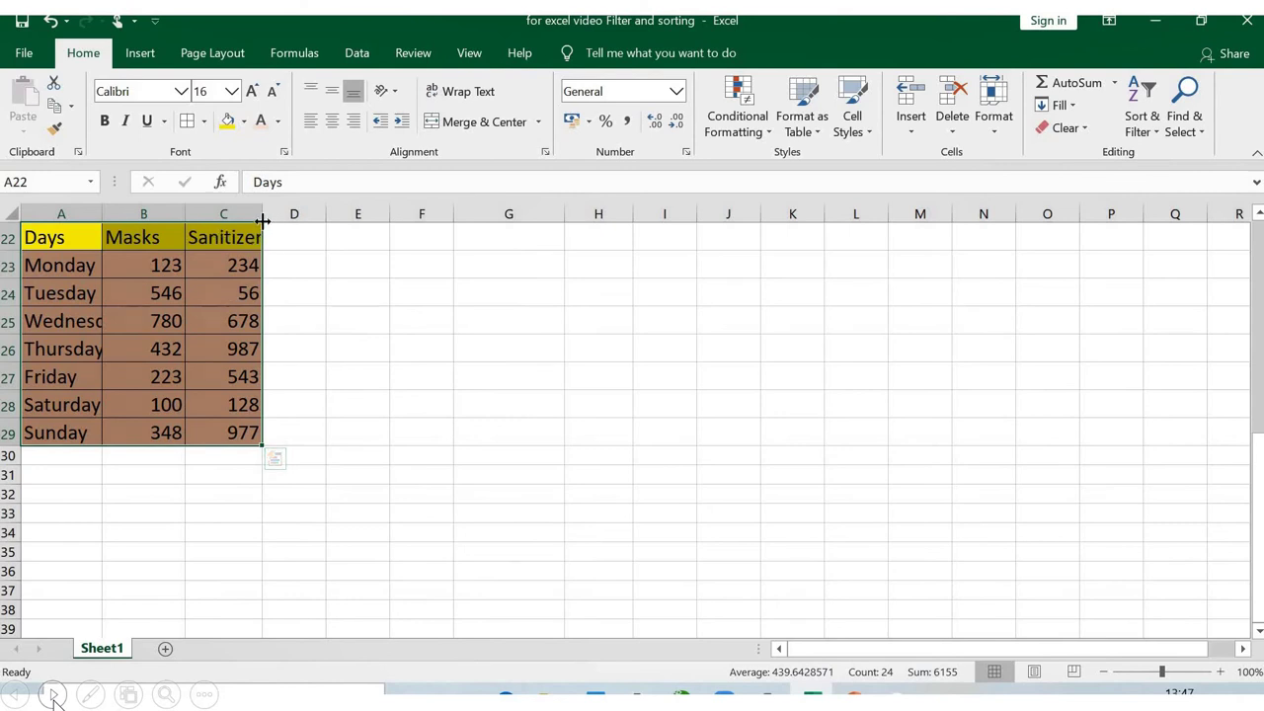
{"action": "left_click_drag", "start_coordinate": [264, 213], "coordinate": [277, 213]}
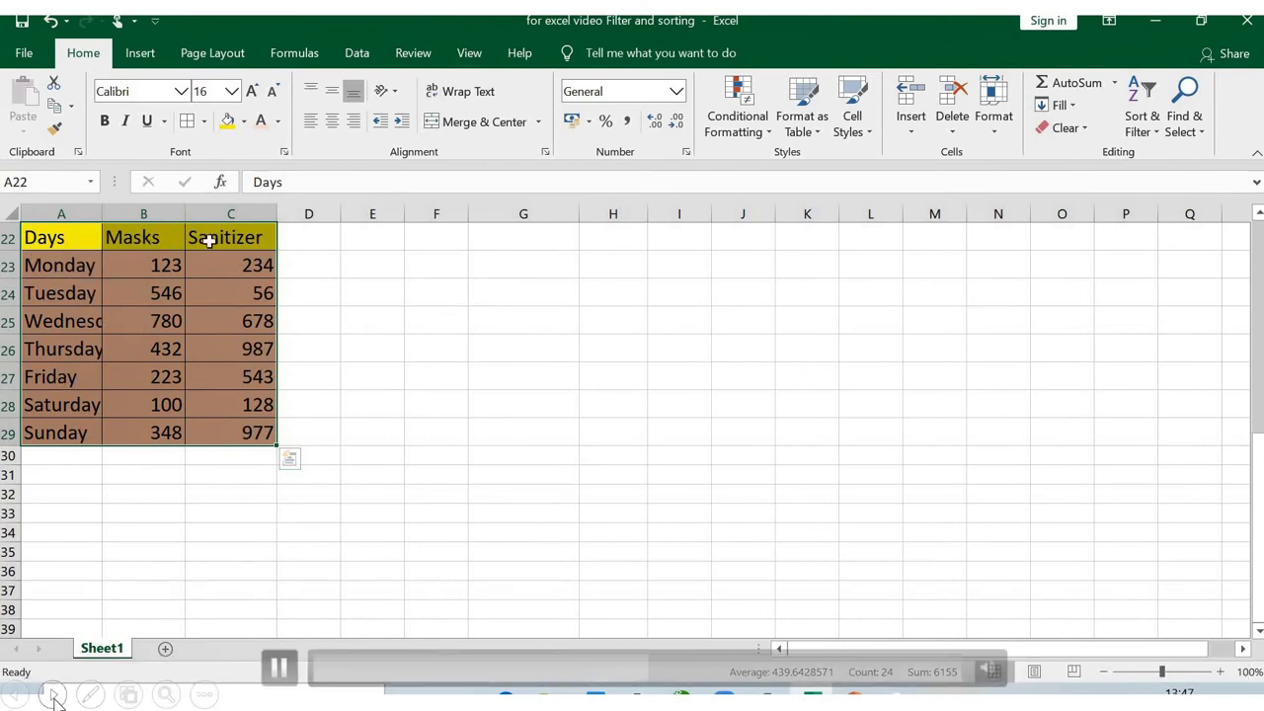
{"action": "left_click", "coordinate": [288, 340]}
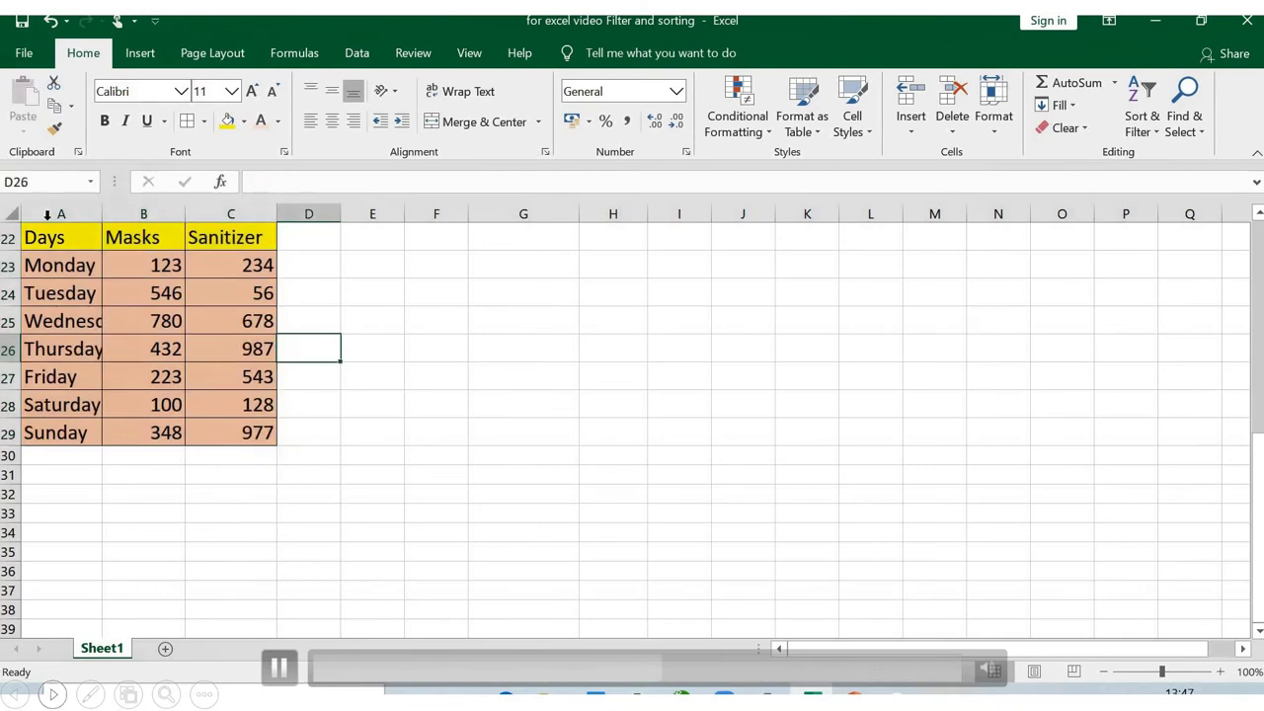
Copy the Days, Masks and Sanitizer table A22:C29 and paste it transposed at A33.
{"action": "left_click_drag", "start_coordinate": [48, 234], "coordinate": [178, 274]}
{"action": "left_click_drag", "start_coordinate": [188, 323], "coordinate": [231, 434]}
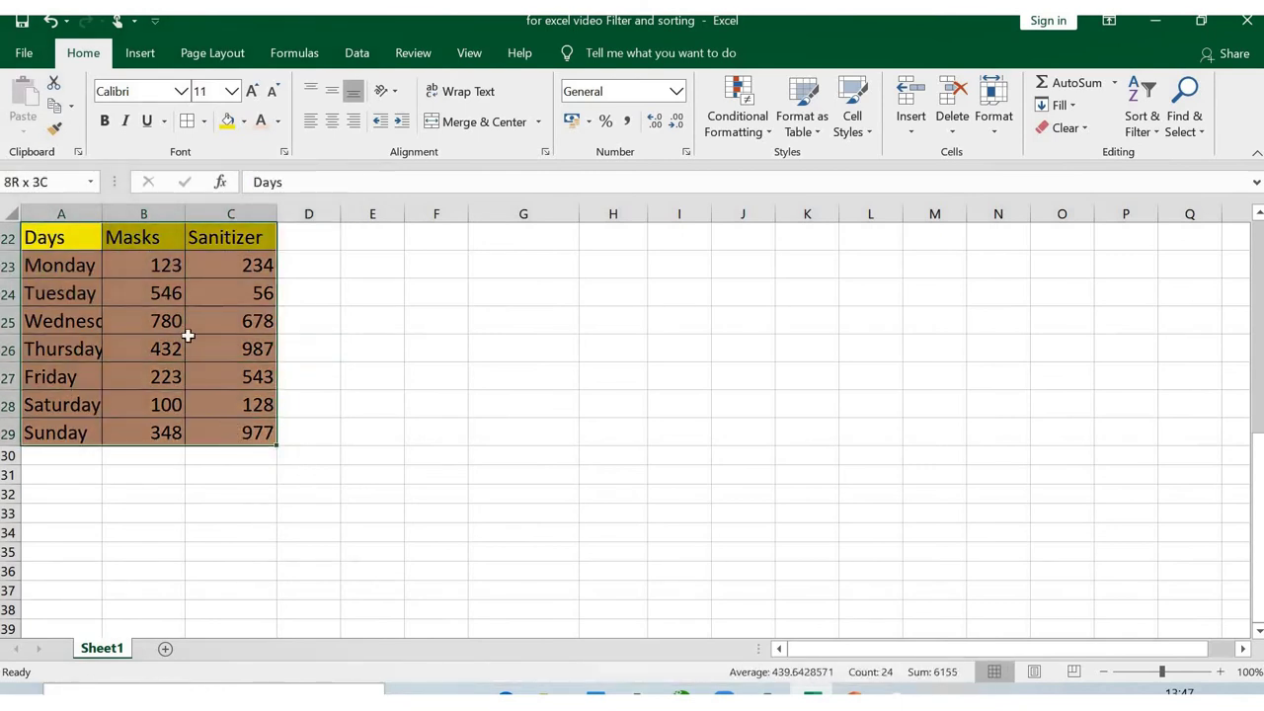
{"action": "right_click", "coordinate": [177, 321]}
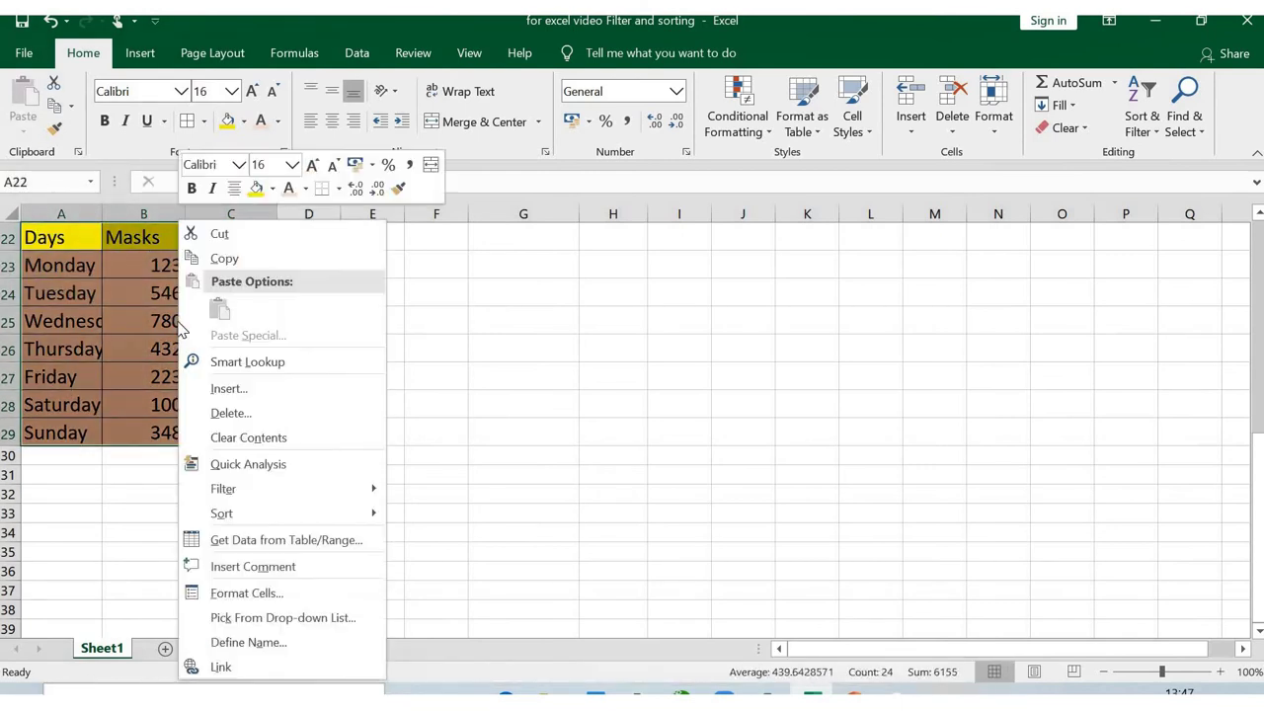
{"action": "left_click", "coordinate": [225, 259]}
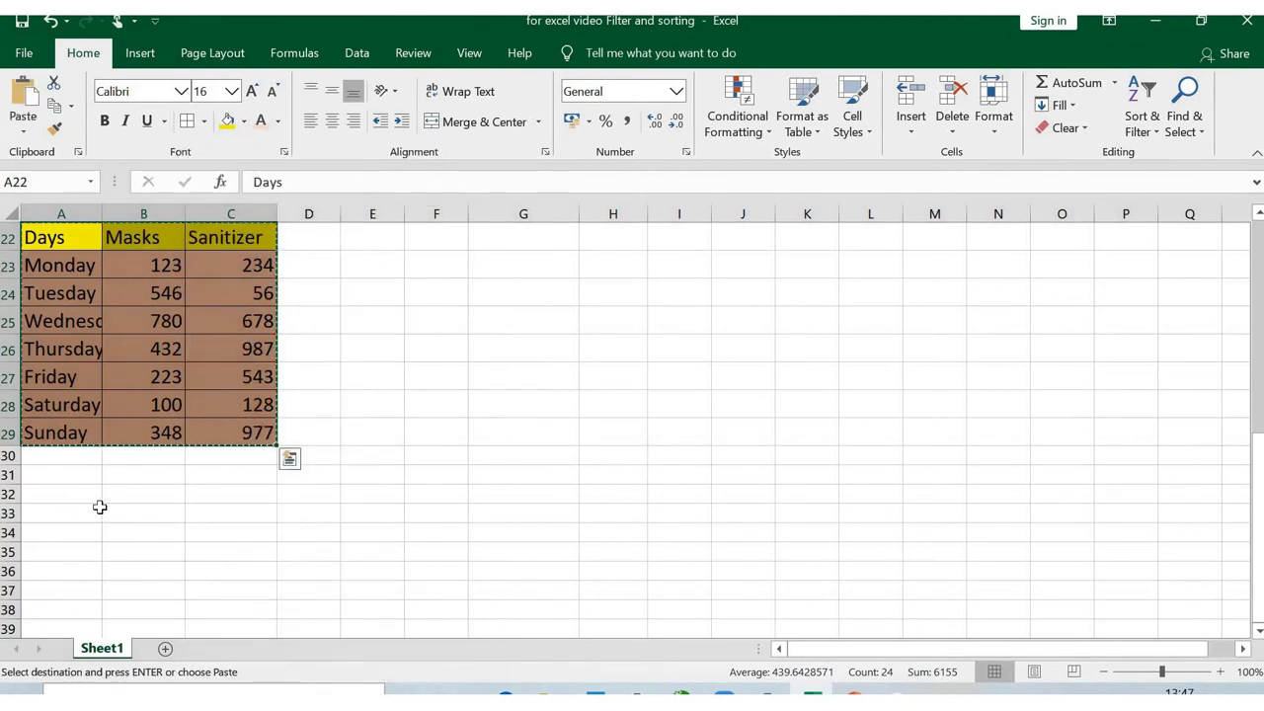
{"action": "left_click", "coordinate": [51, 516]}
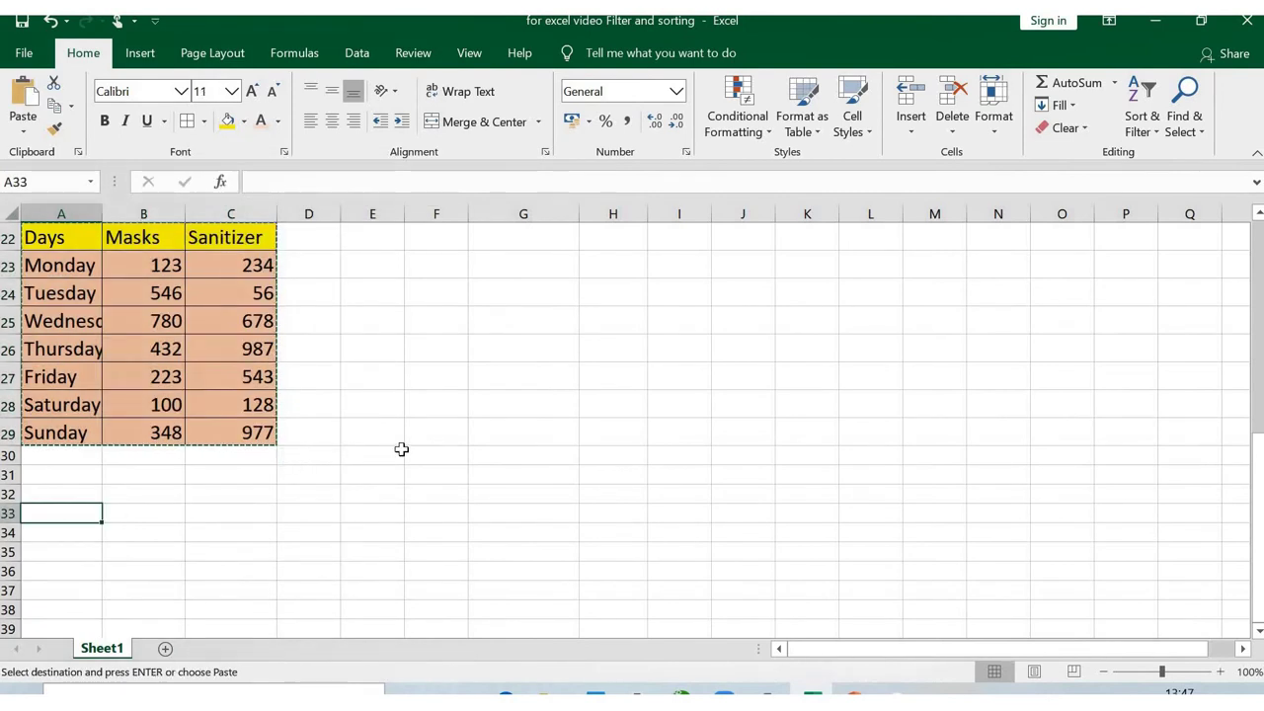
{"action": "scroll", "coordinate": [401, 450], "scroll_direction": "down", "scroll_amount": 1}
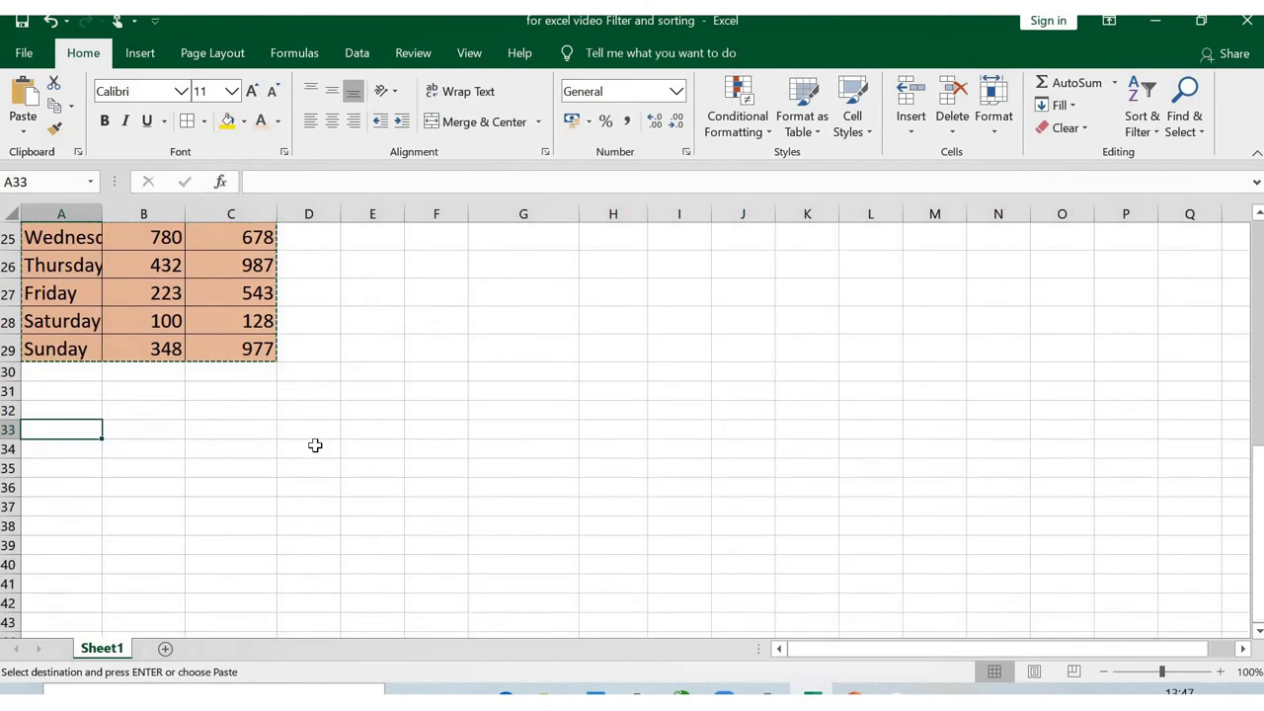
{"action": "right_click", "coordinate": [83, 427]}
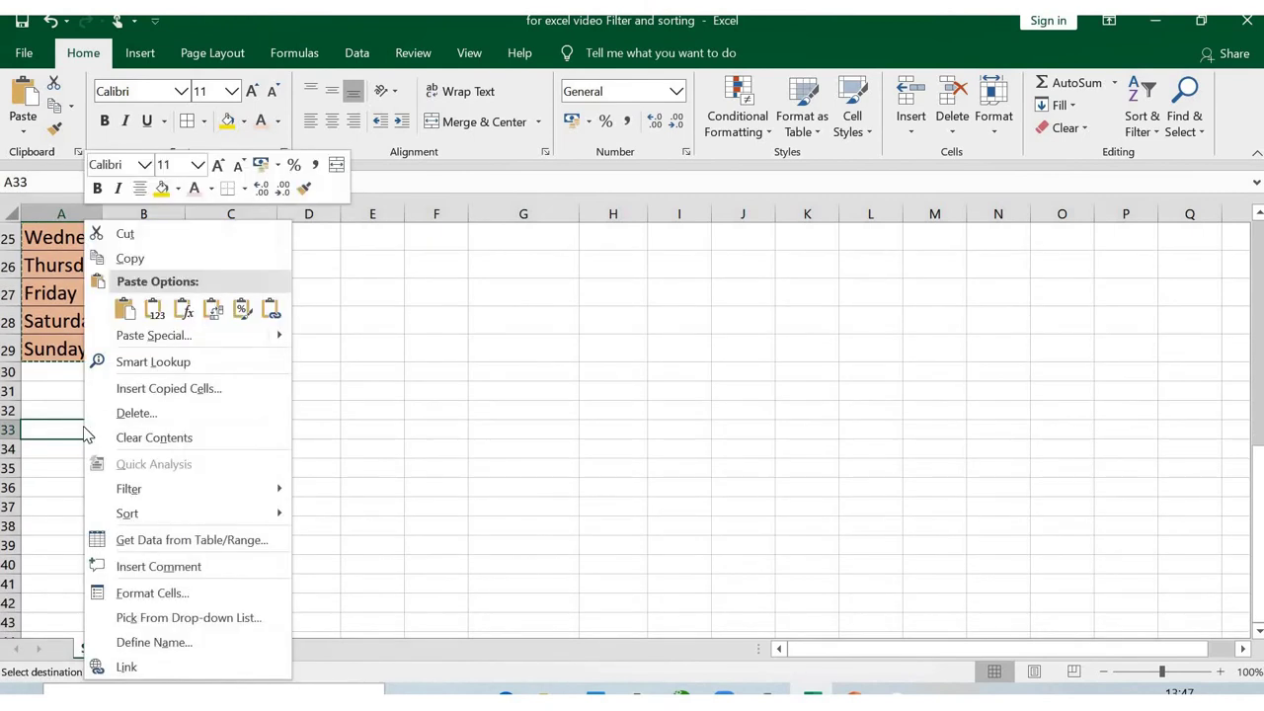
{"action": "left_click", "coordinate": [210, 314]}
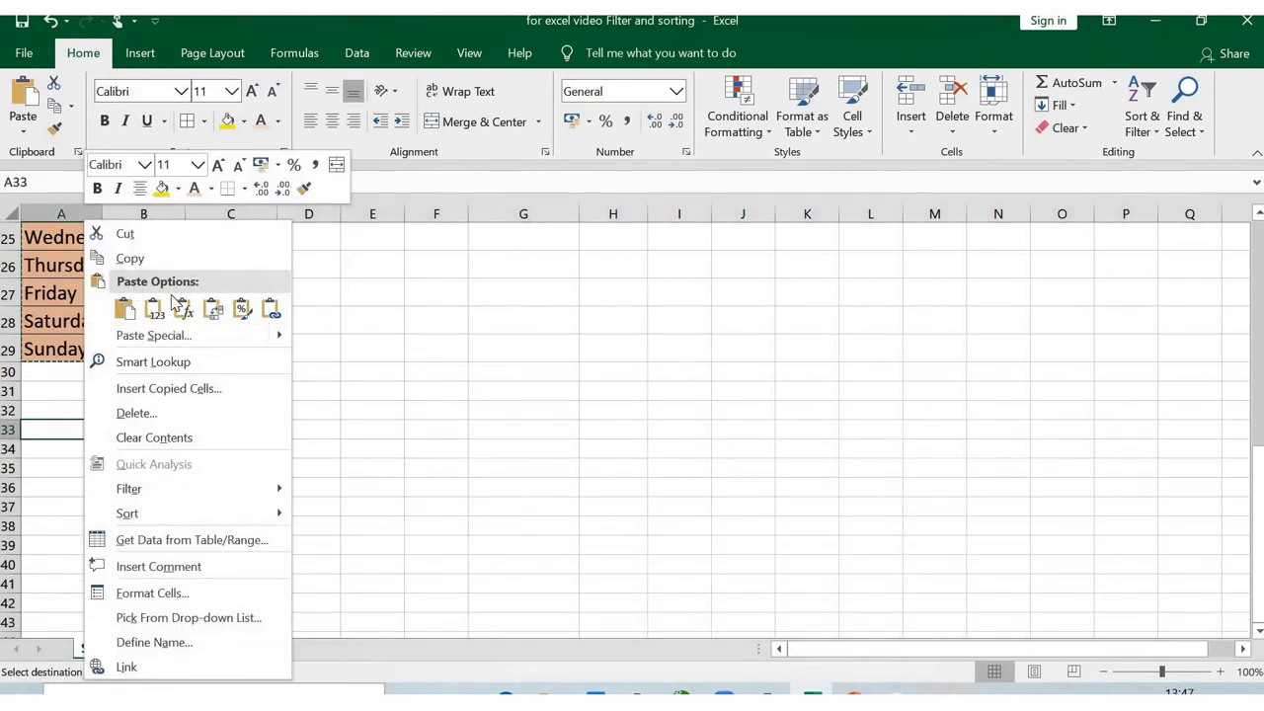
{"action": "left_click", "coordinate": [211, 314]}
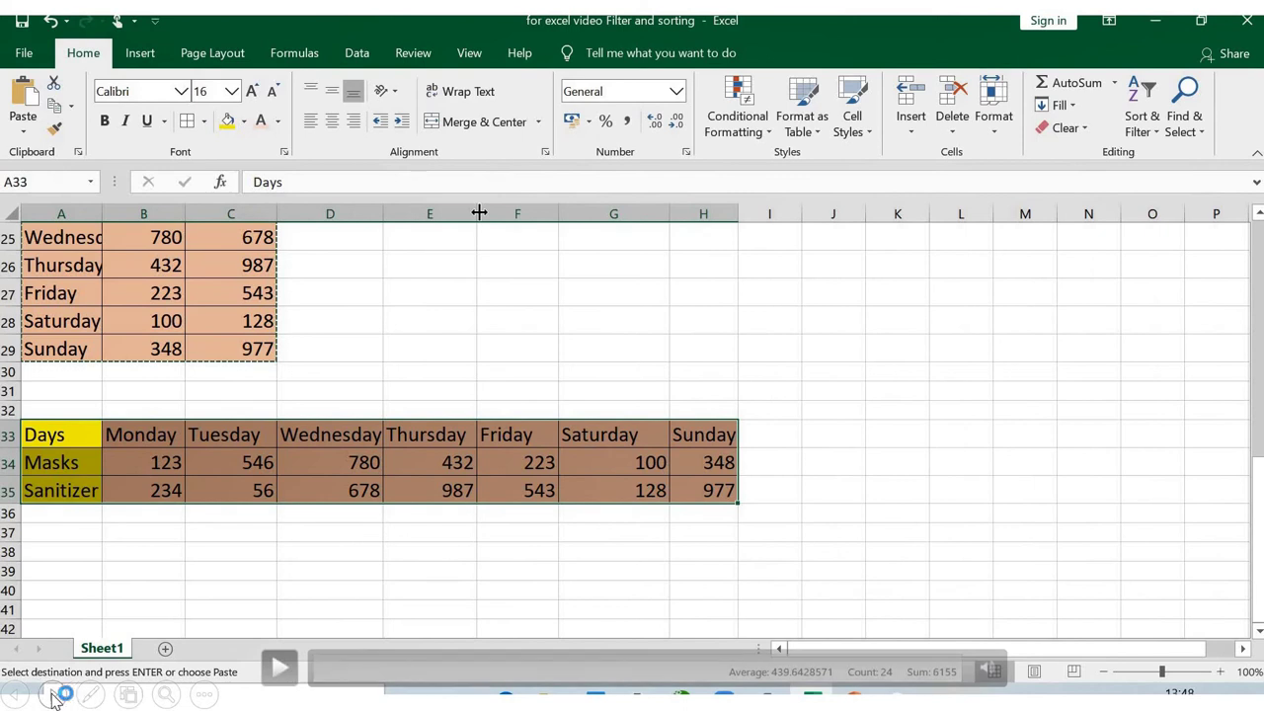
{"action": "left_click", "coordinate": [53, 695]}
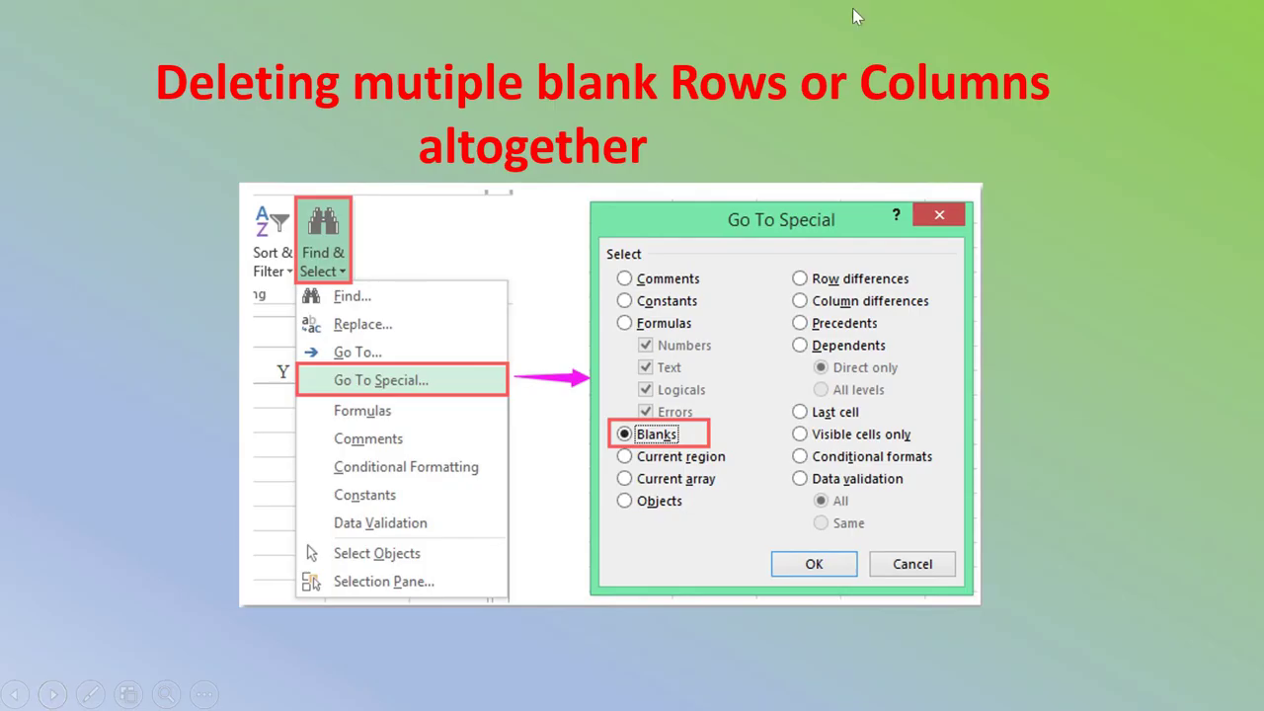
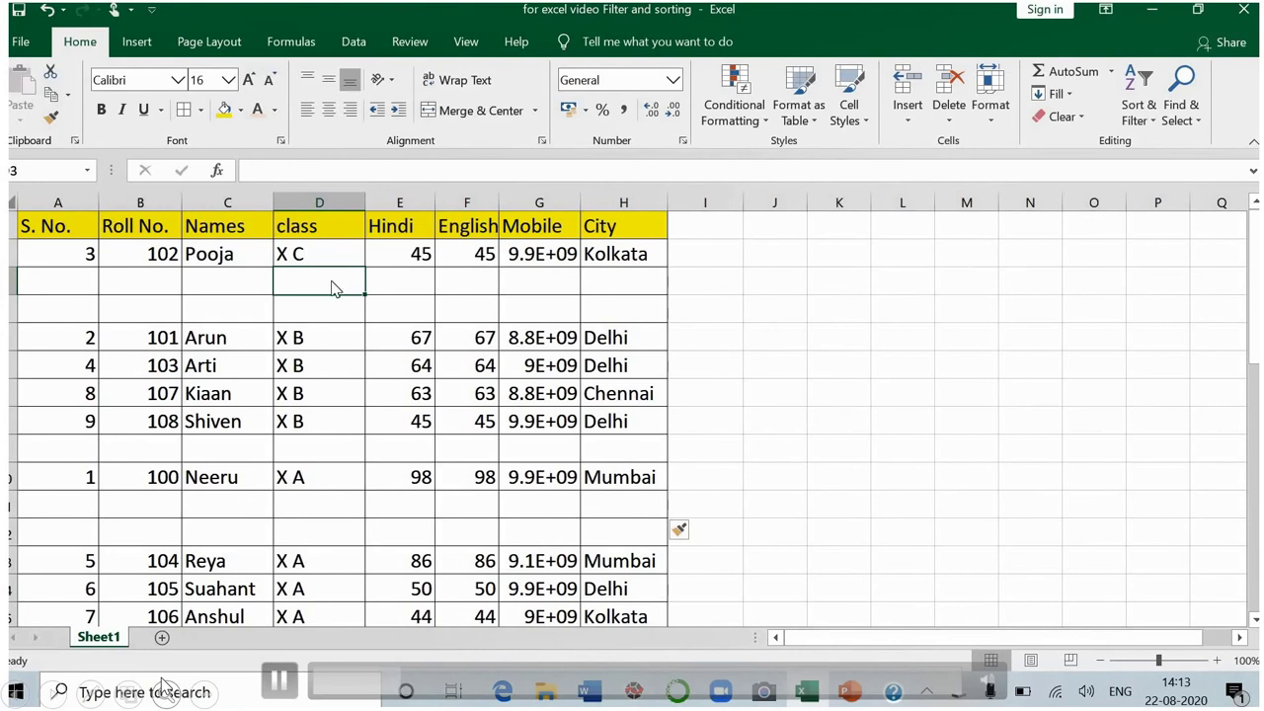
{"action": "right_click", "coordinate": [332, 282]}
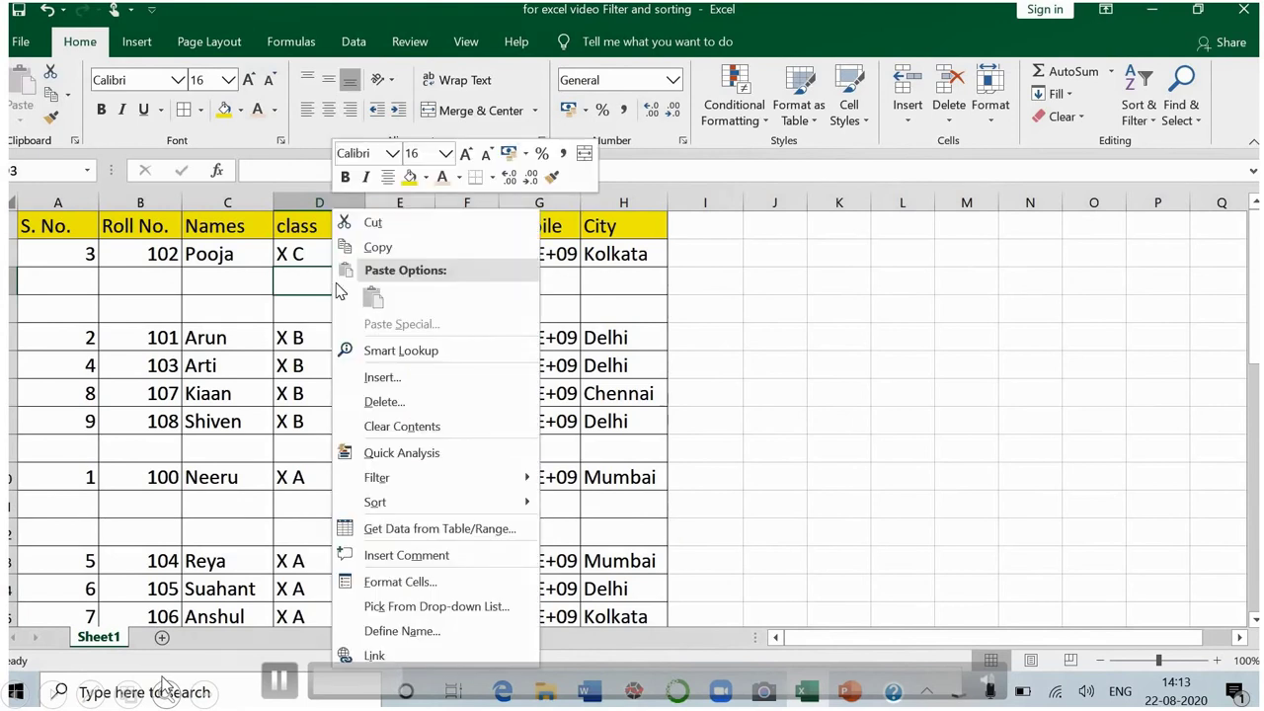
{"action": "left_click", "coordinate": [396, 409]}
{"action": "left_click", "coordinate": [420, 460]}
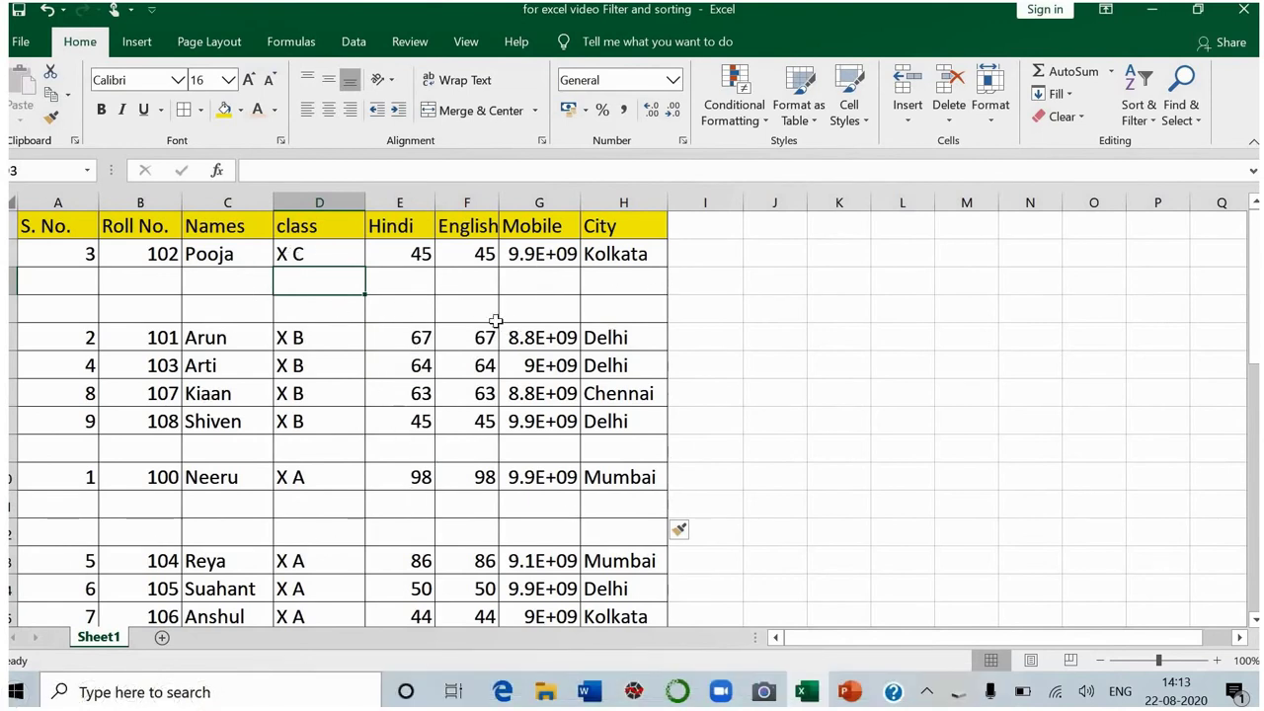
Select all blank cells within the student table using Go To Special and delete them together, shifting cells up.
{"action": "left_click_drag", "start_coordinate": [64, 229], "coordinate": [632, 472]}
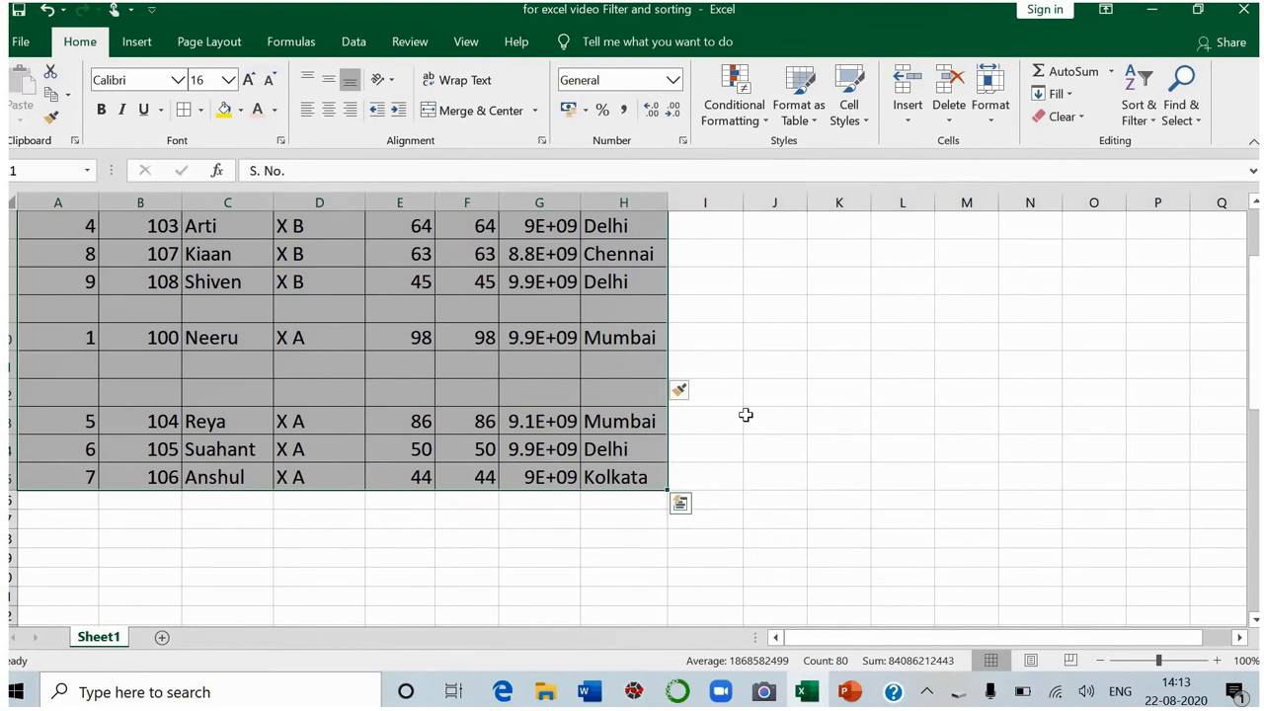
{"action": "scroll", "coordinate": [744, 415], "scroll_direction": "up", "scroll_amount": 2}
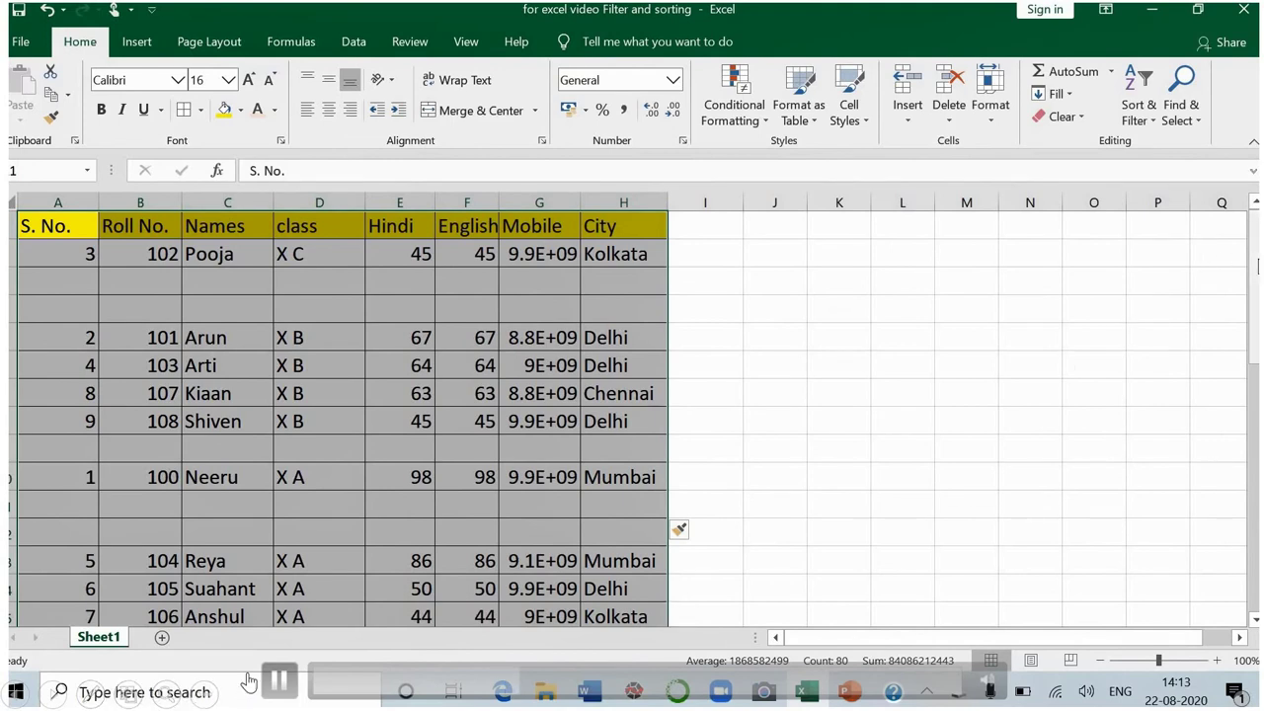
{"action": "key", "text": "ctrl+g"}
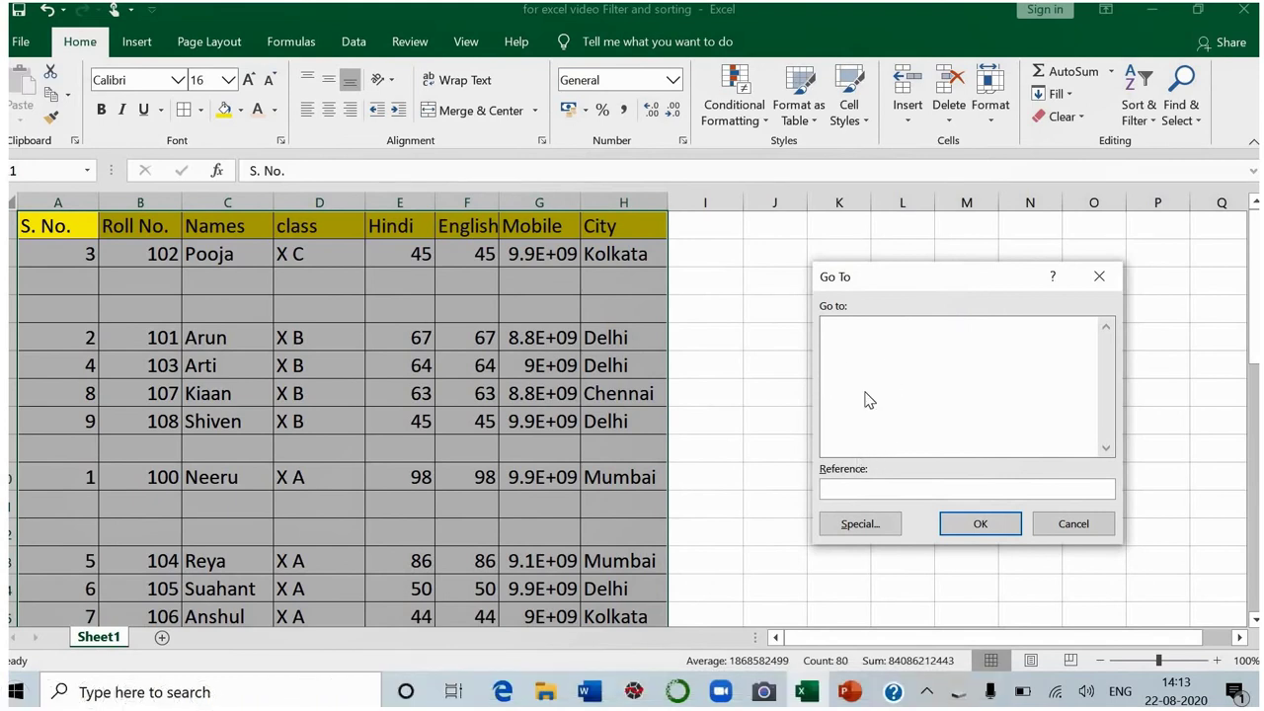
{"action": "left_click", "coordinate": [853, 529]}
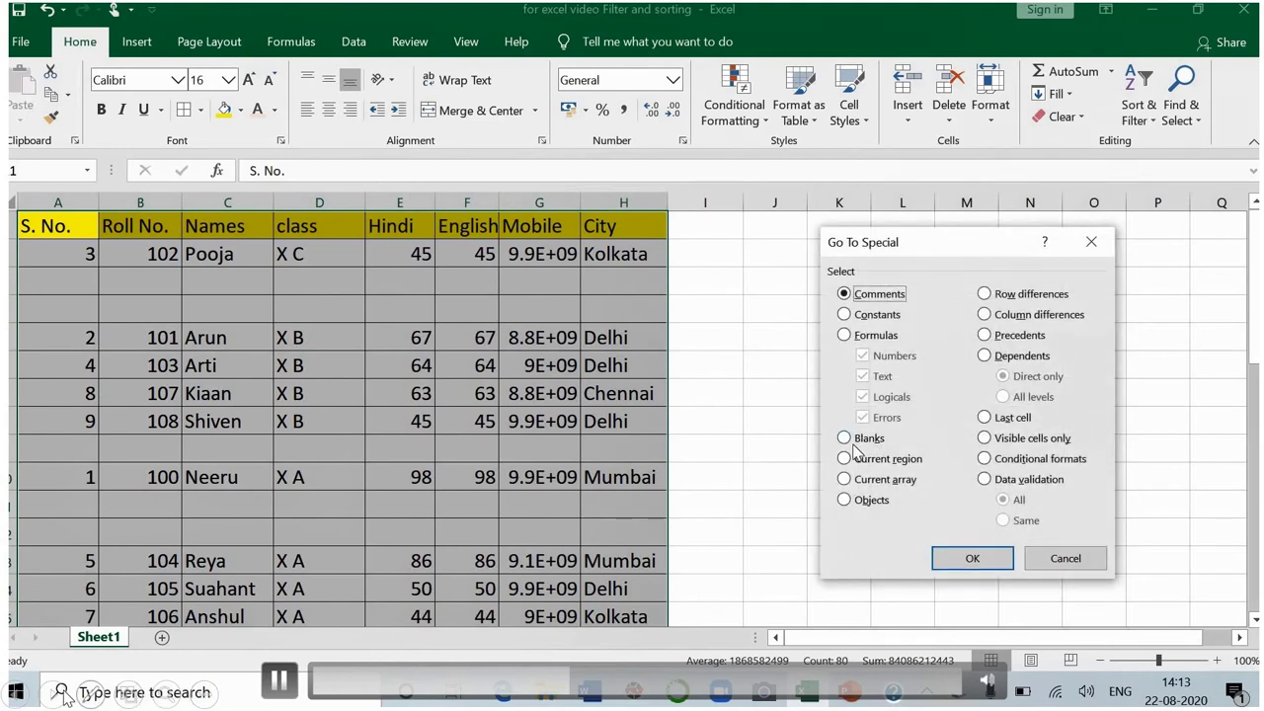
{"action": "left_click", "coordinate": [844, 437]}
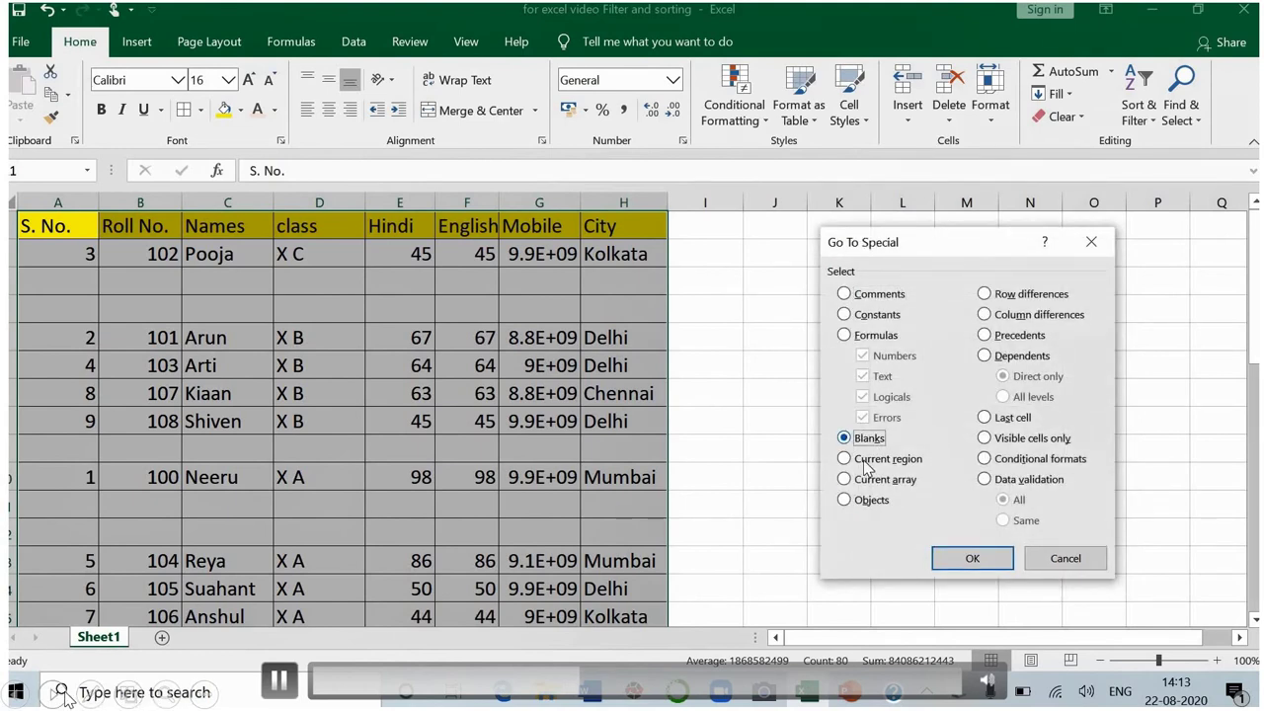
{"action": "left_click", "coordinate": [970, 558]}
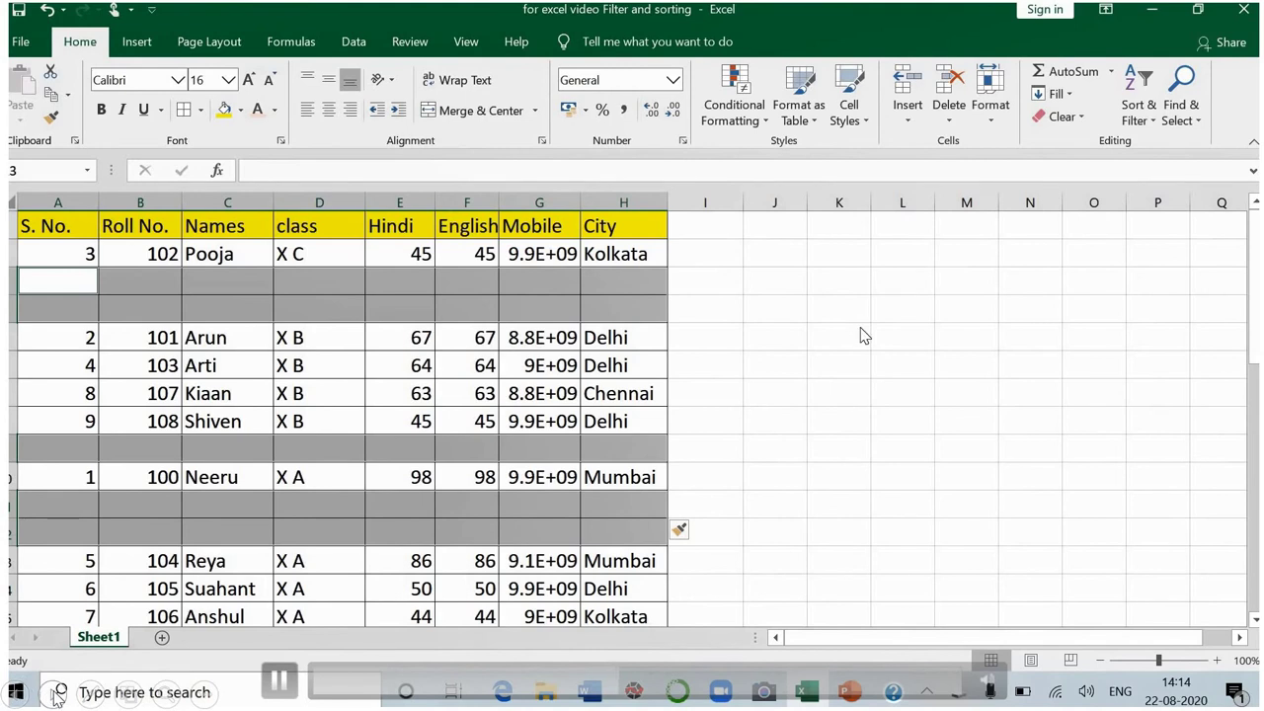
{"action": "key", "text": "ctrl+minus"}
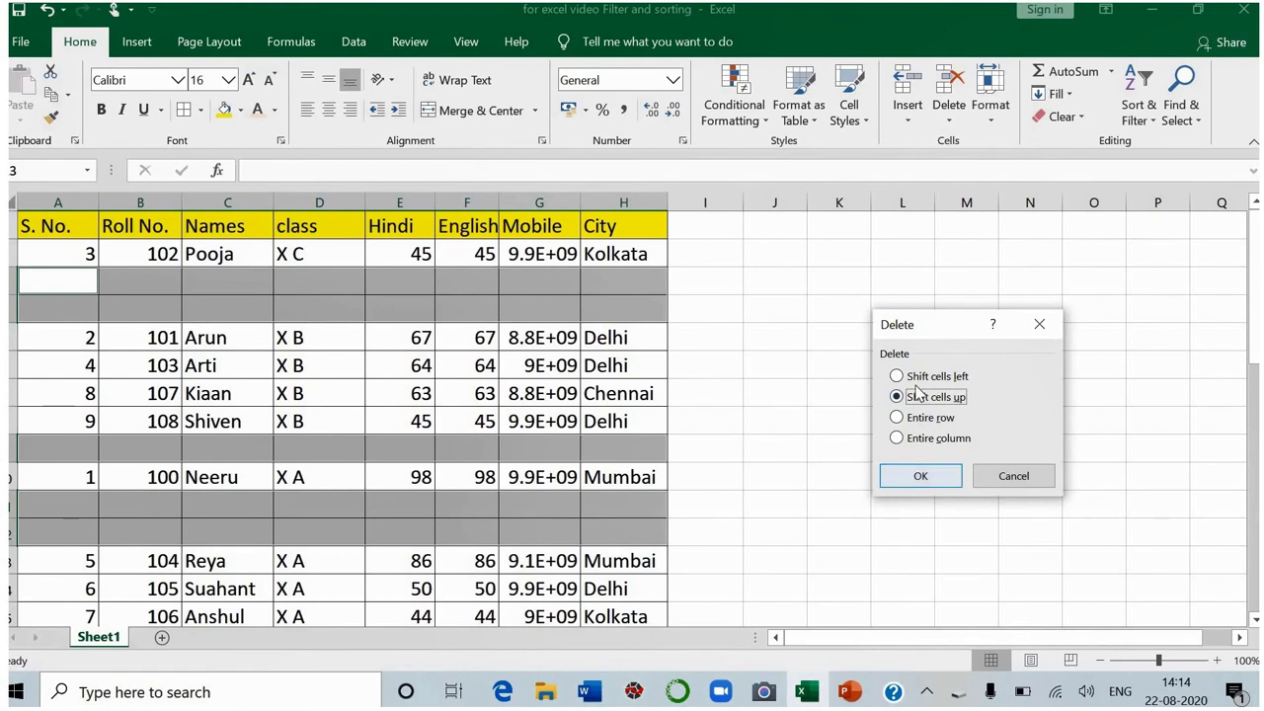
{"action": "left_click", "coordinate": [913, 480]}
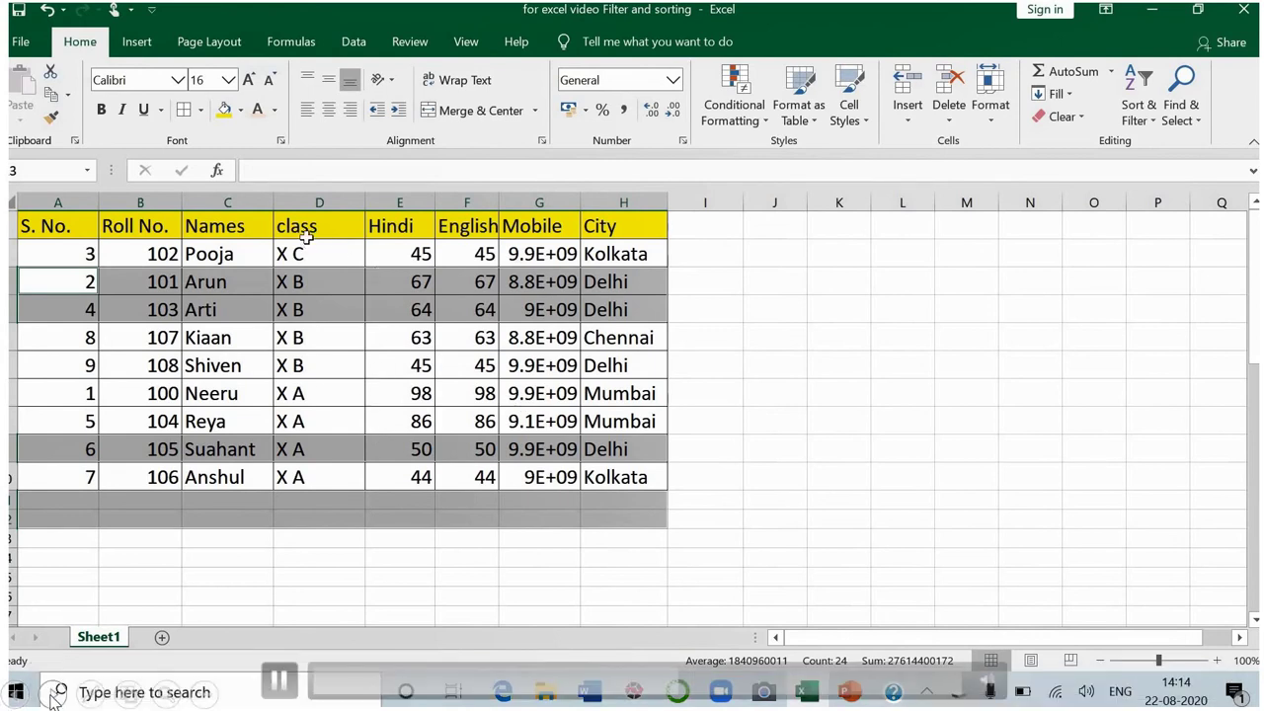
Insert an entire blank column before the class column of the student table.
{"action": "left_click_drag", "start_coordinate": [308, 226], "coordinate": [300, 465]}
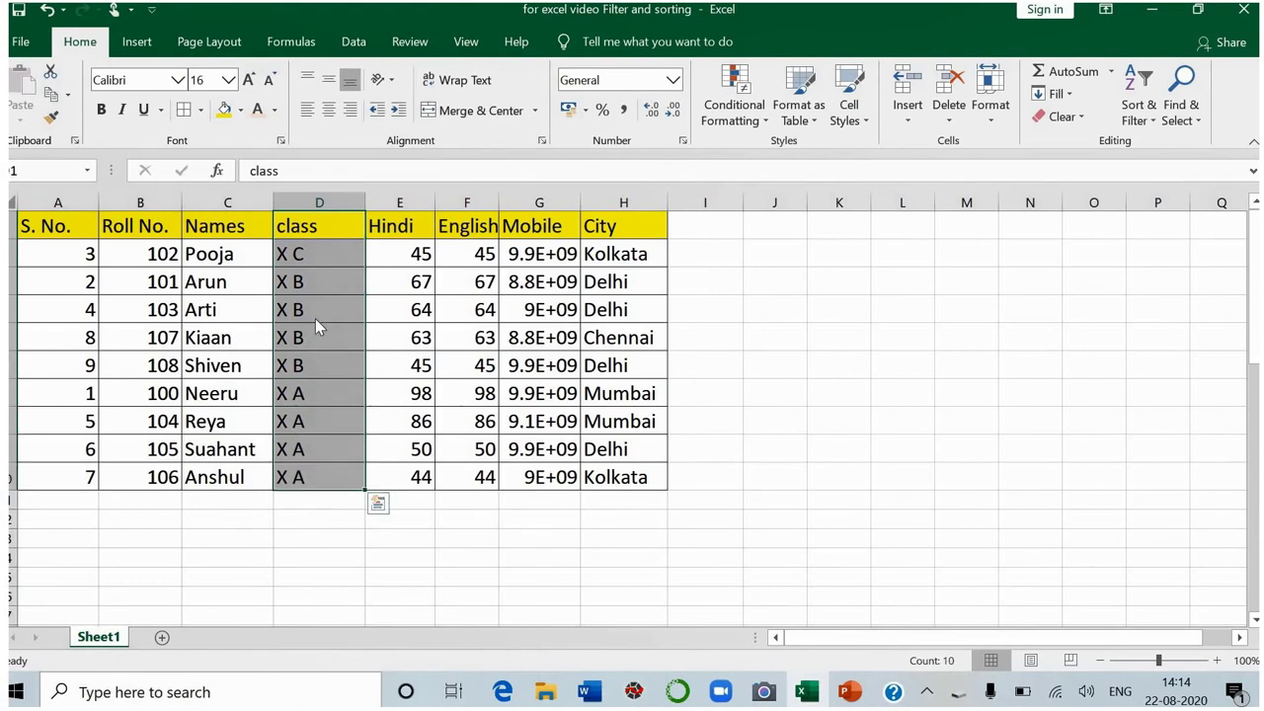
{"action": "right_click", "coordinate": [318, 328]}
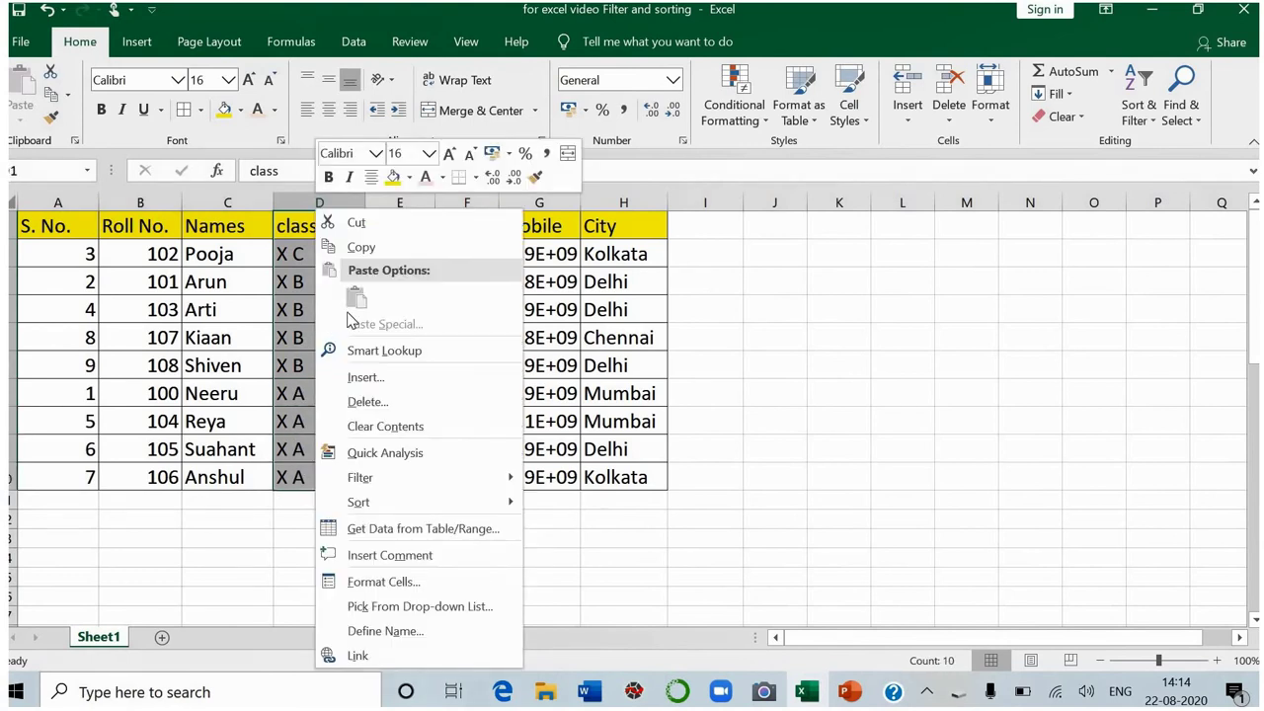
{"action": "left_click", "coordinate": [364, 377]}
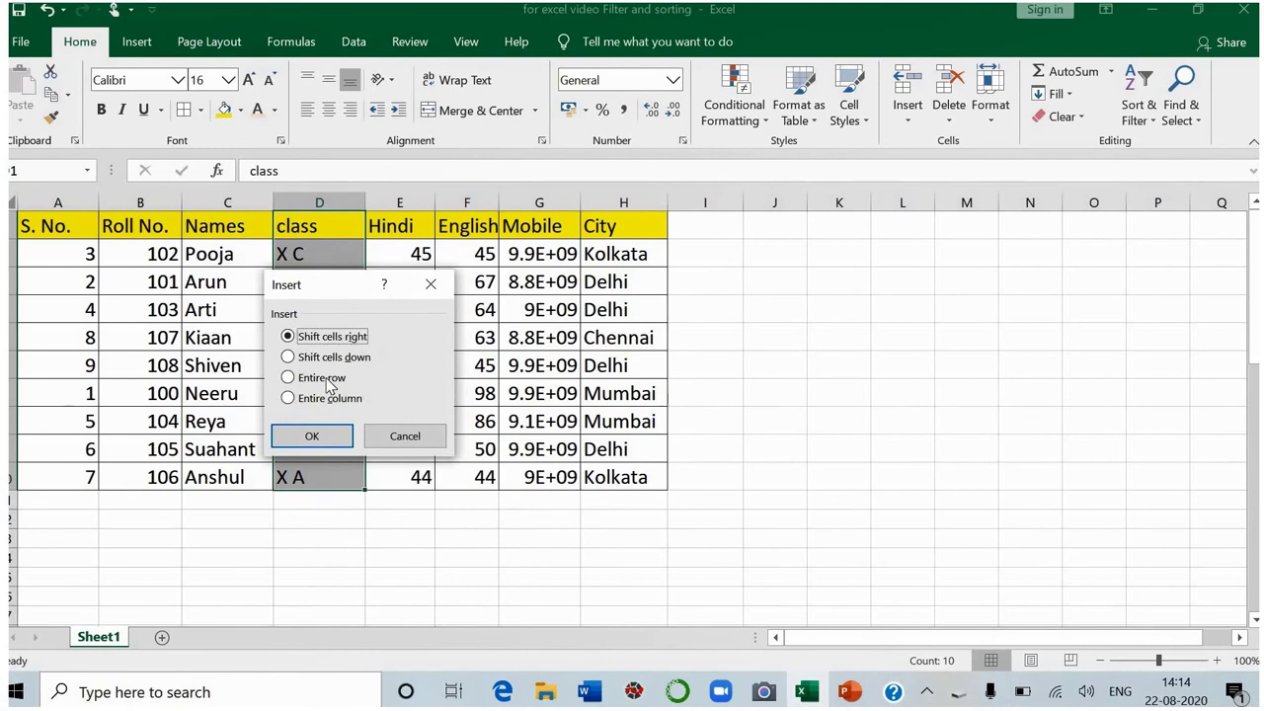
{"action": "left_click", "coordinate": [322, 400]}
{"action": "left_click", "coordinate": [311, 437]}
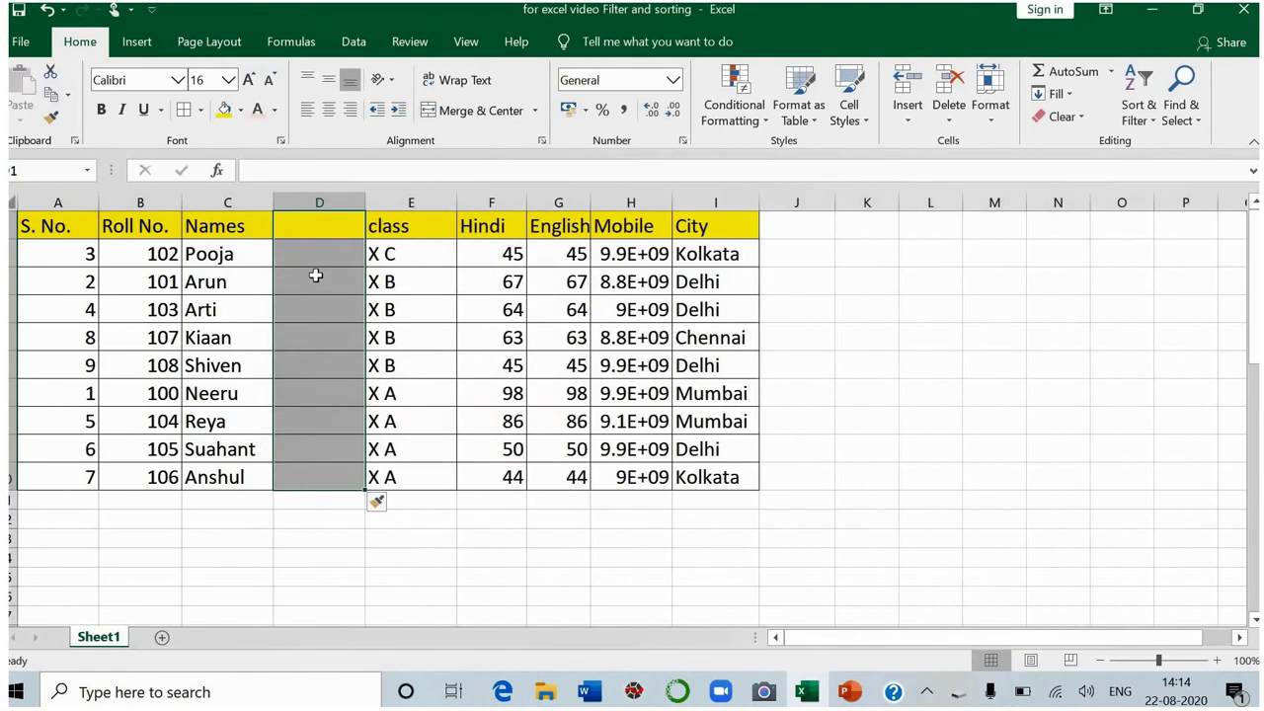
Insert an entire blank column between the Hindi and English columns.
{"action": "left_click_drag", "start_coordinate": [551, 228], "coordinate": [545, 477]}
{"action": "right_click", "coordinate": [555, 346]}
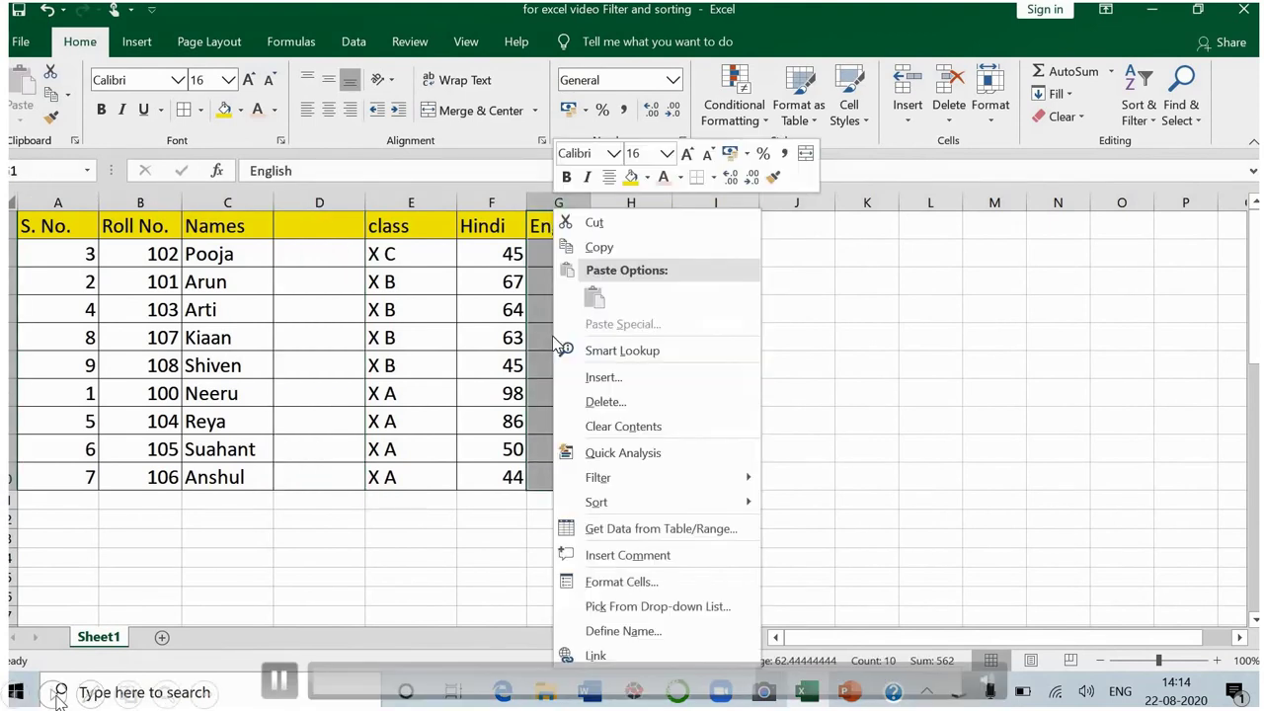
{"action": "left_click", "coordinate": [610, 379]}
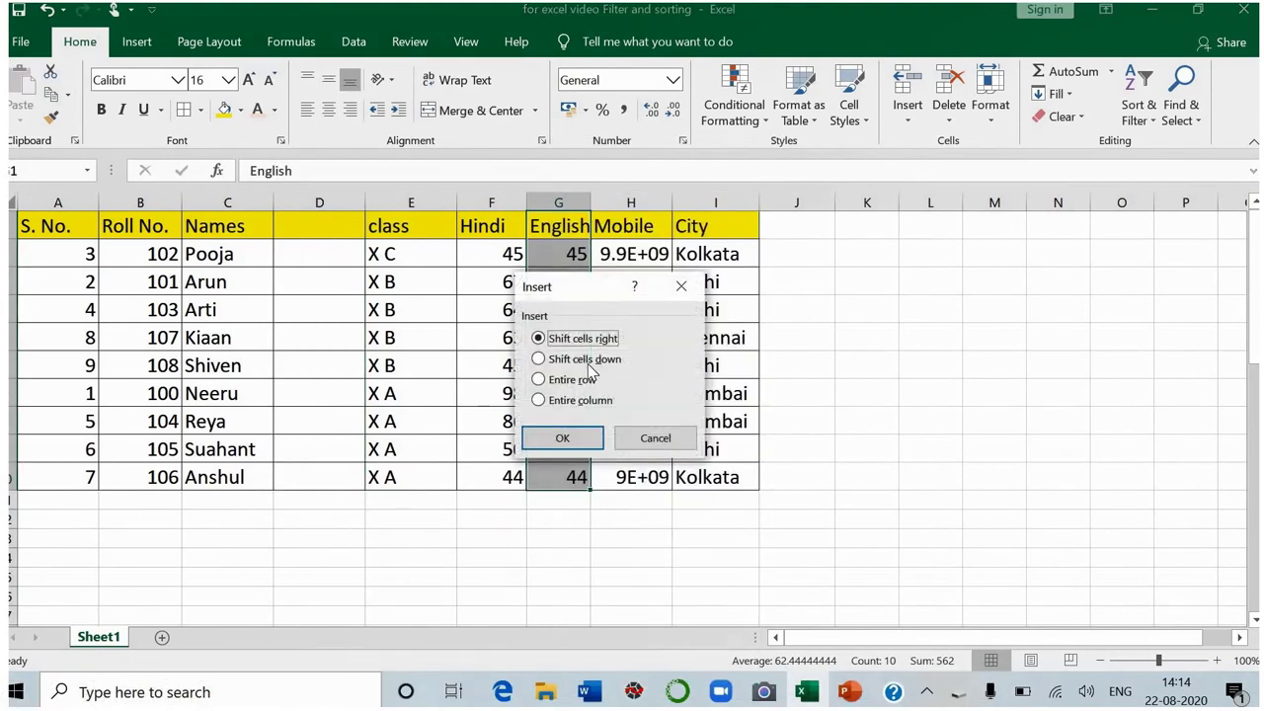
{"action": "left_click", "coordinate": [570, 404]}
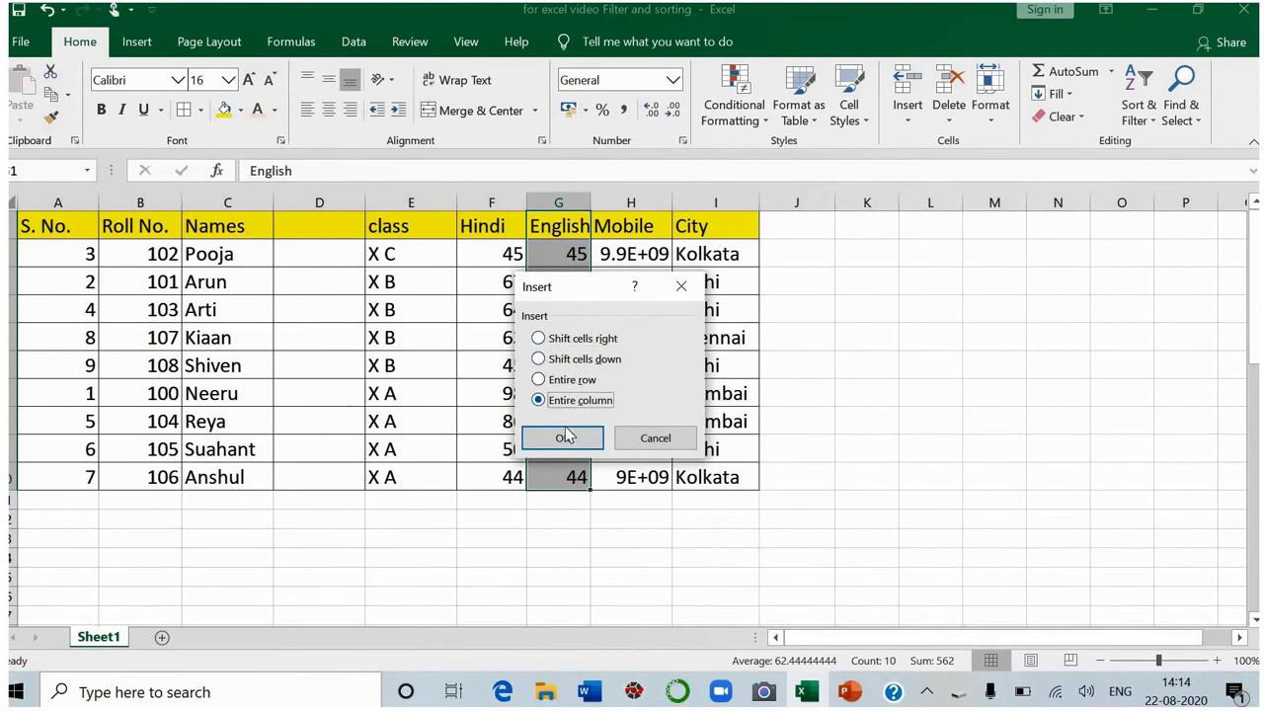
{"action": "left_click", "coordinate": [565, 440]}
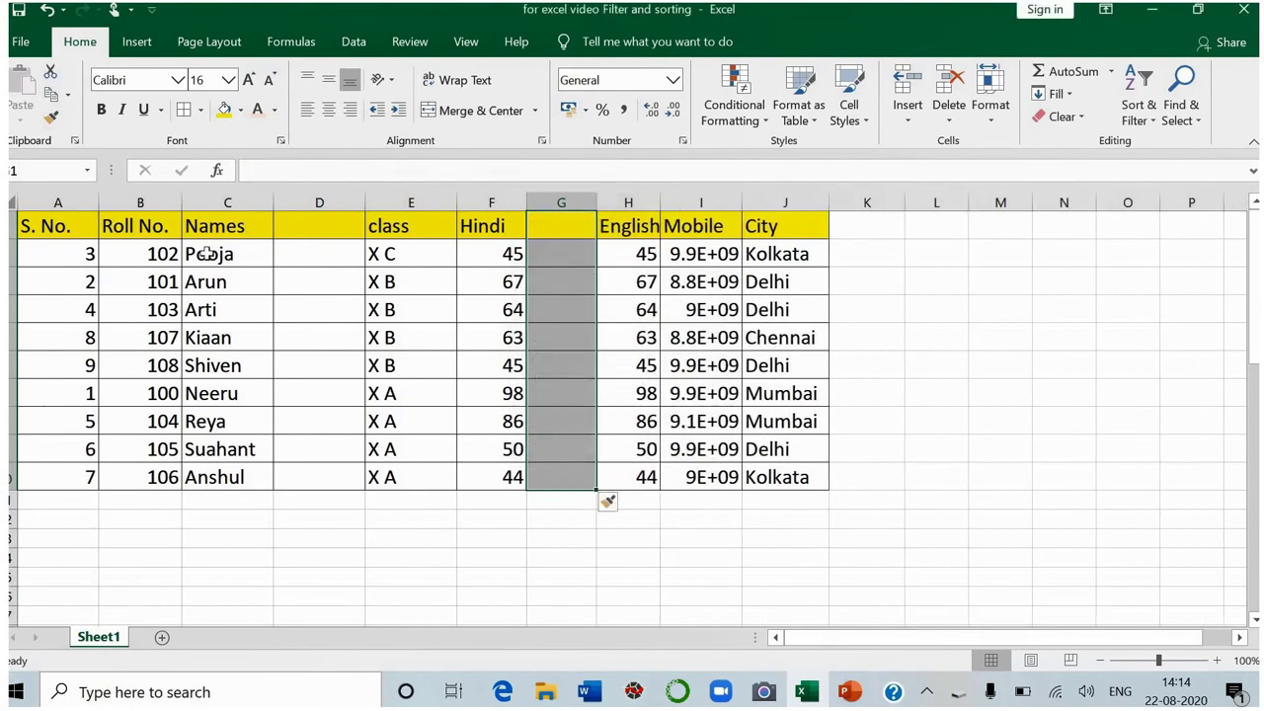
Select the whole student table from the S. No. heading to the last City entry, including the blank columns.
{"action": "left_click_drag", "start_coordinate": [75, 227], "coordinate": [750, 471]}
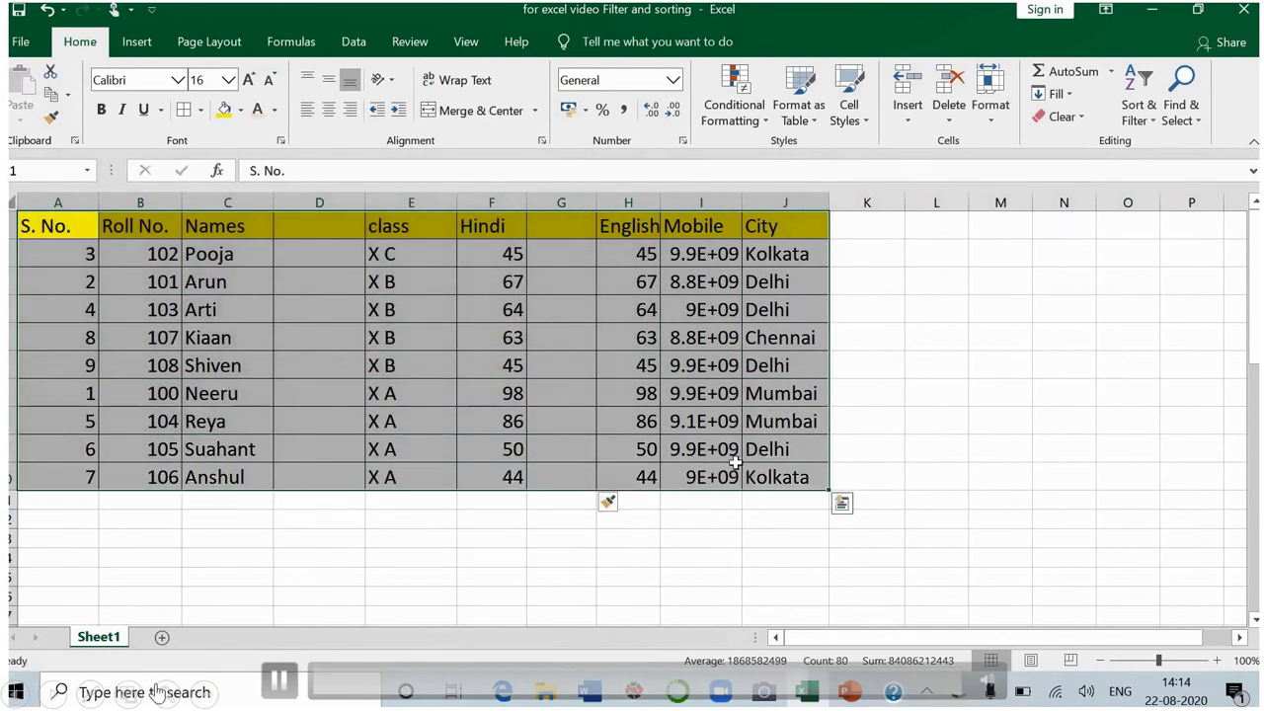